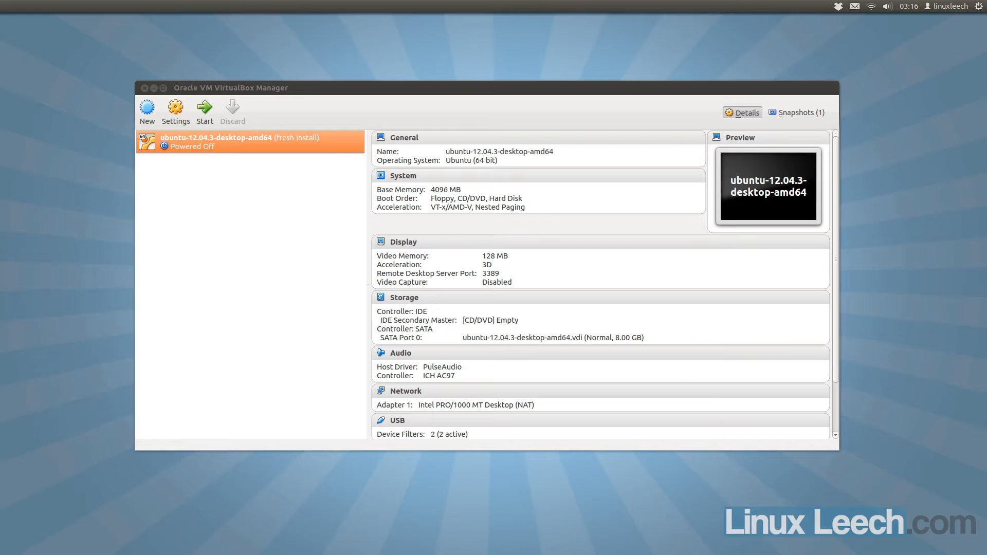
# - Open a terminal window and place it over the VirtualBox Manager window
pyautogui.click(895, 292)
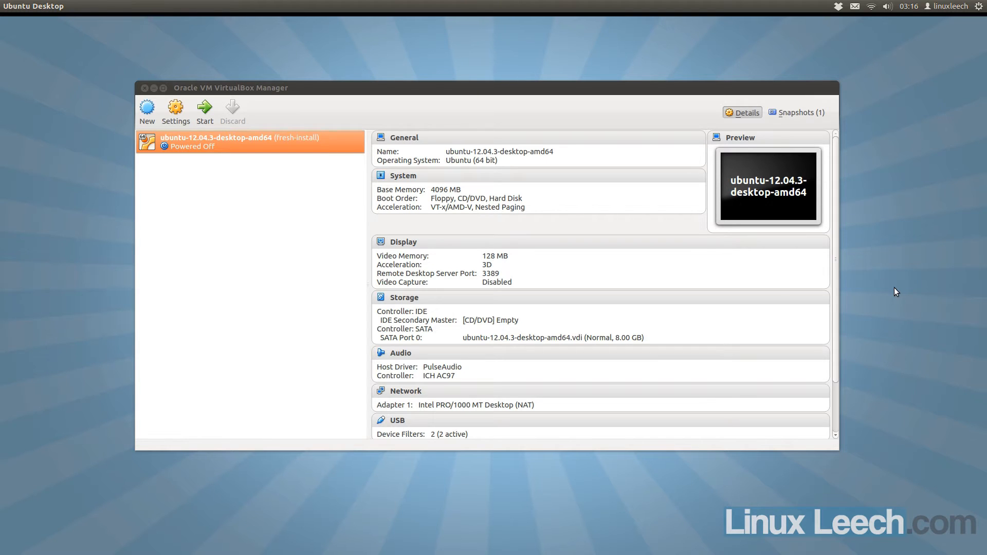
pyautogui.click(606, 288)
pyautogui.hotkey('ctrl', 'alt', 't')
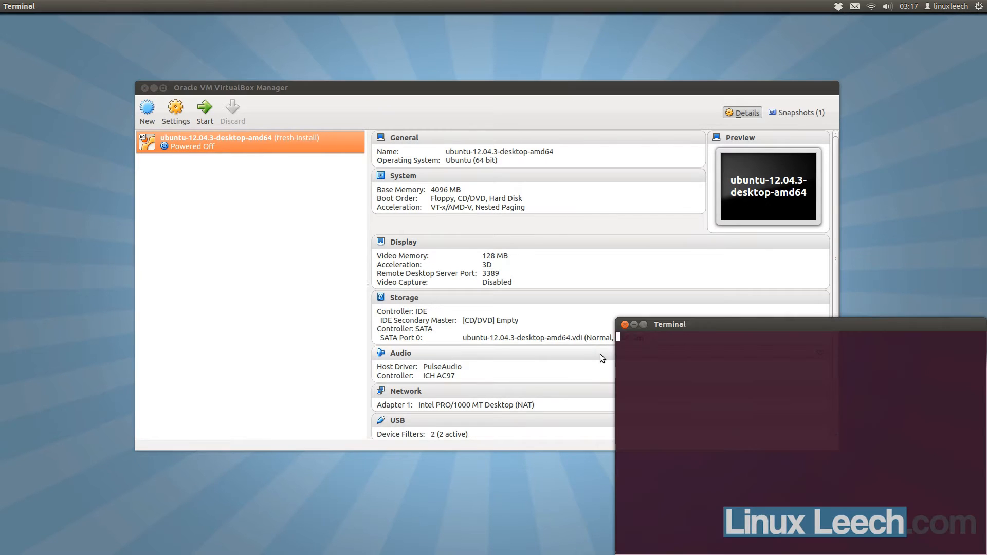
pyautogui.moveTo(822, 321); pyautogui.dragTo(572, 178)
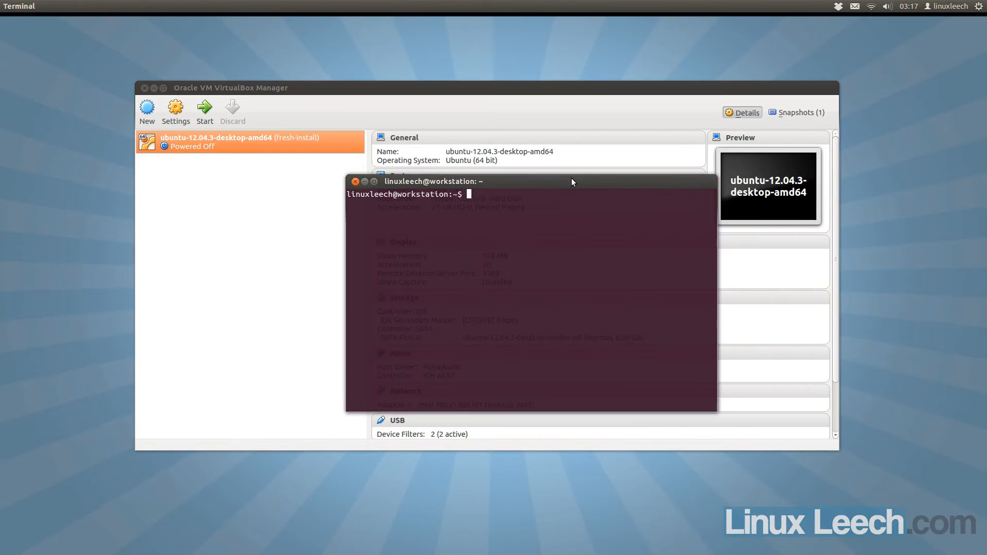
# - Set the VRDE authentication library to VBoxAuthSimple by running "vboxmanage setproperty vrdeauthlibrary VBoxAuthSimple" in the terminal
pyautogui.write('vboxmanage')
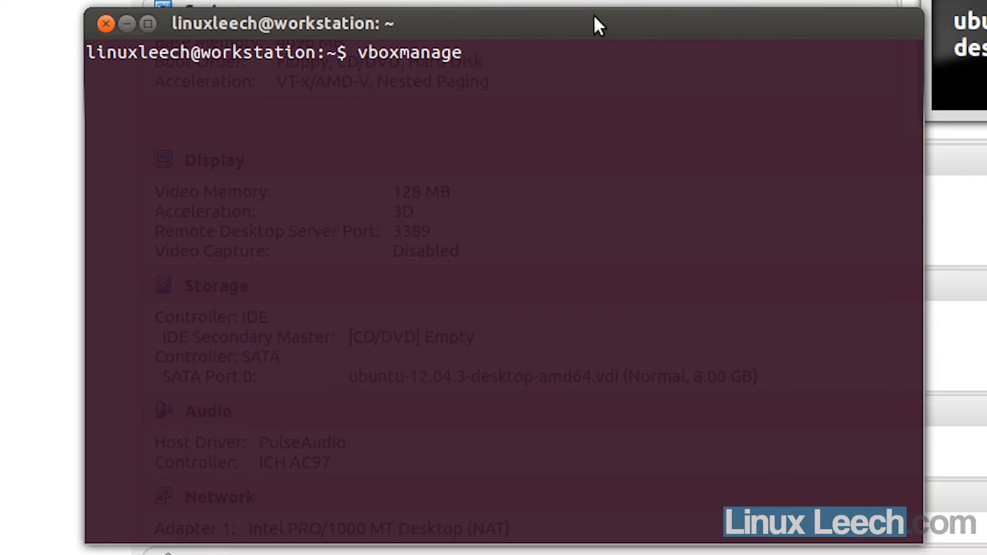
pyautogui.write(' setproperty')
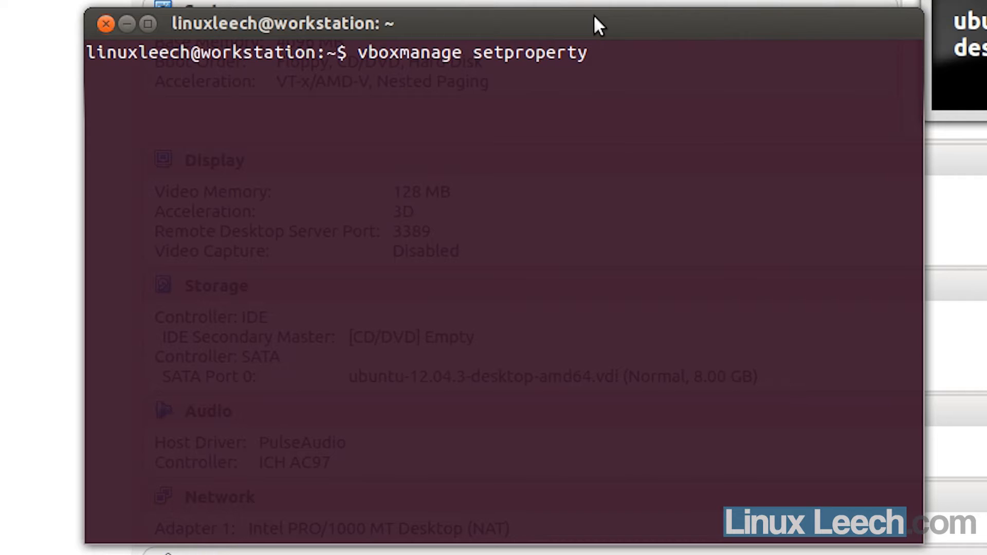
pyautogui.write(' vrdeauth')
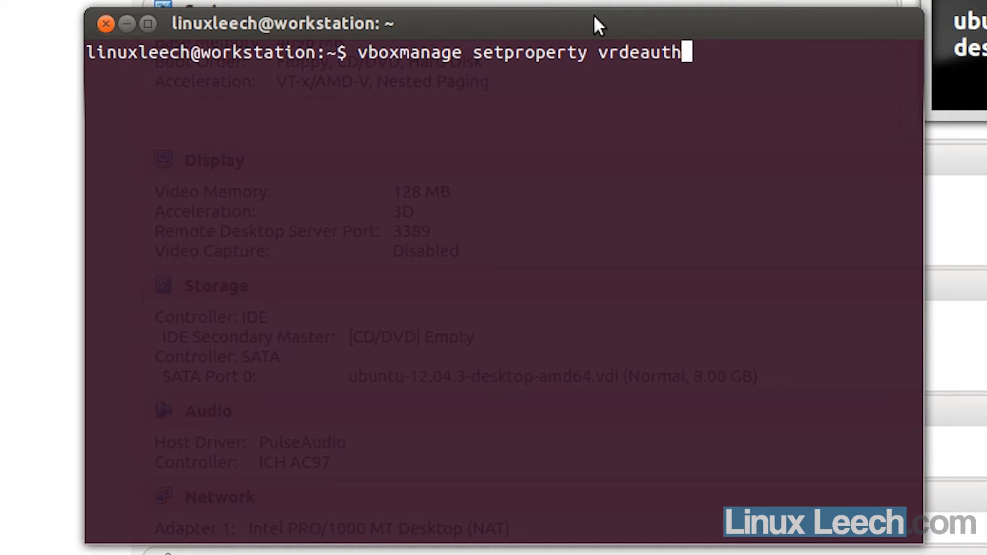
pyautogui.write('libra')
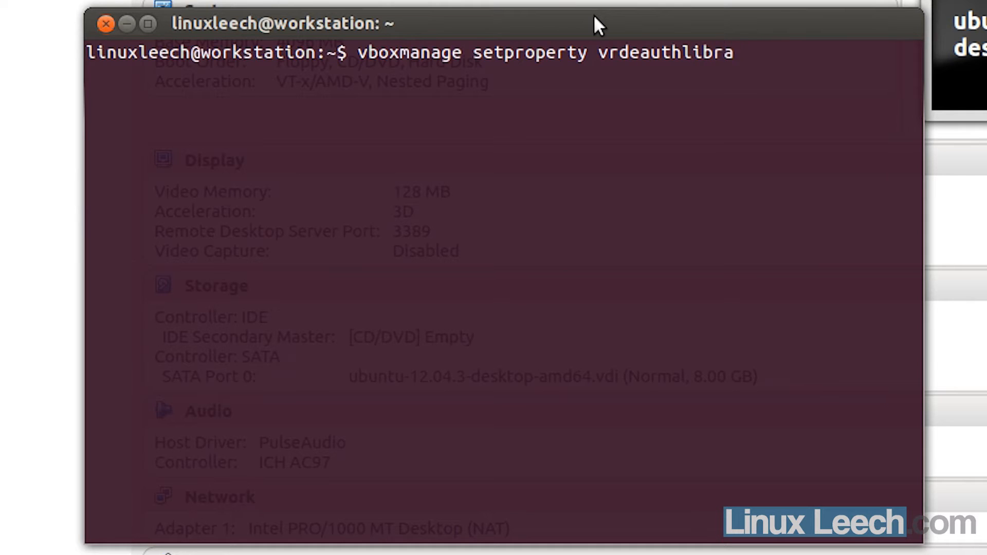
pyautogui.write('ry')
pyautogui.write(' VBo')
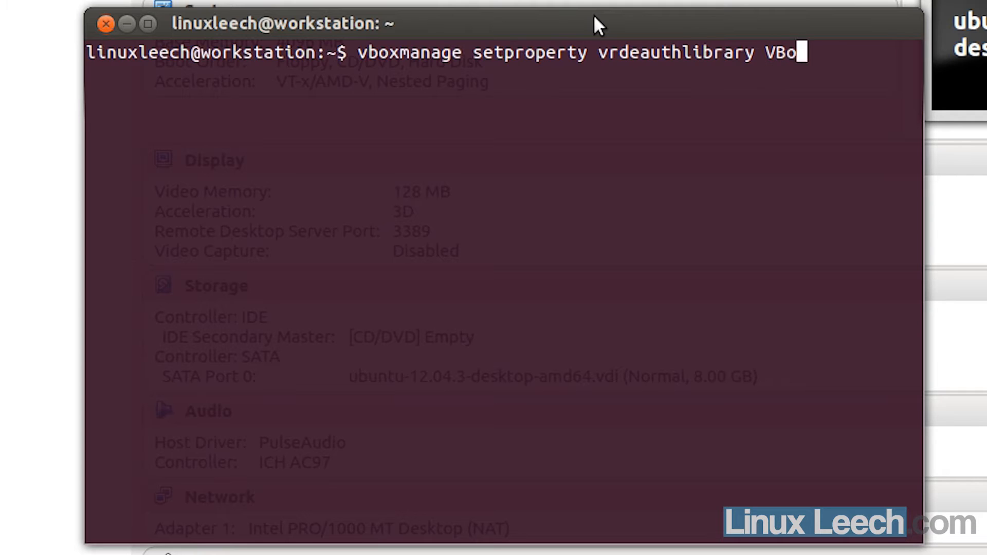
pyautogui.write('xA')
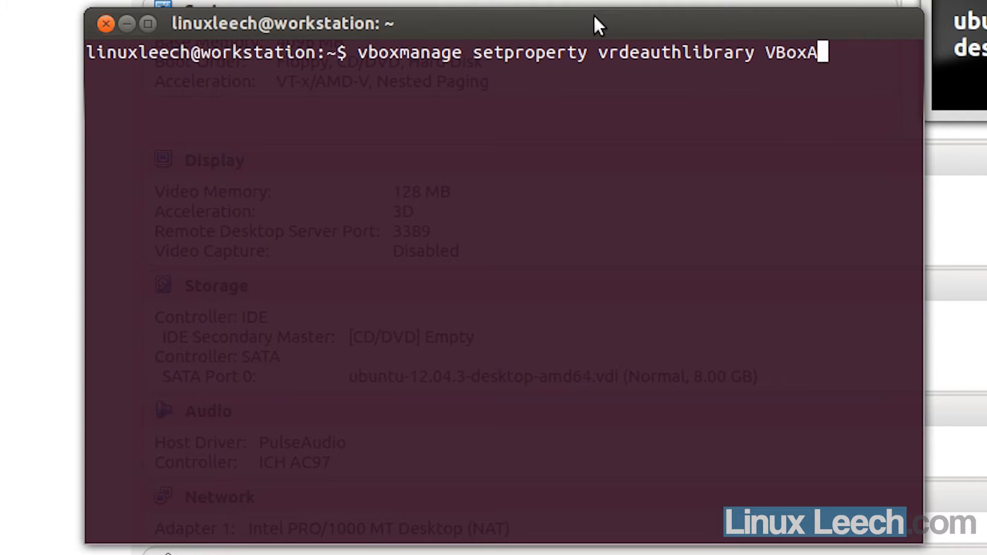
pyautogui.write('uthSimple')
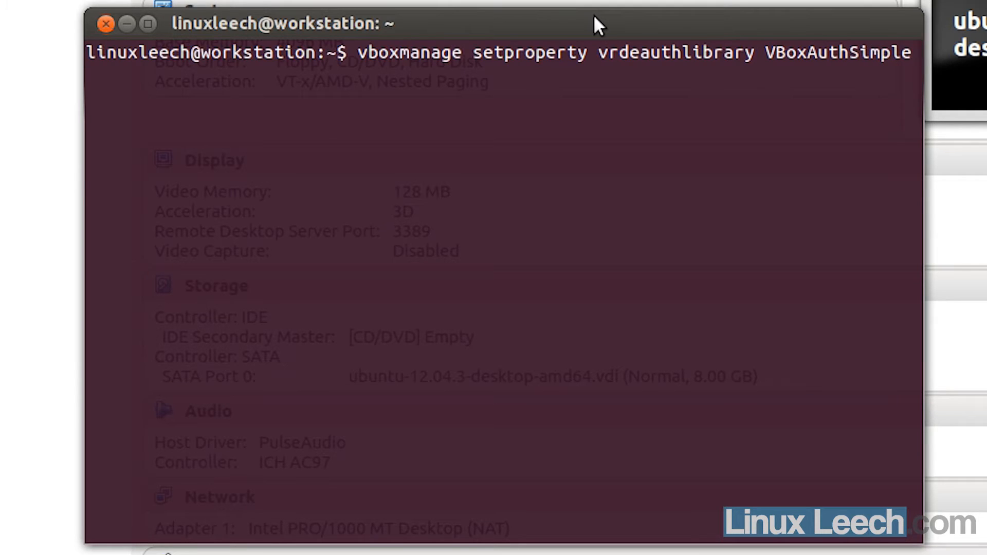
pyautogui.press('Return')
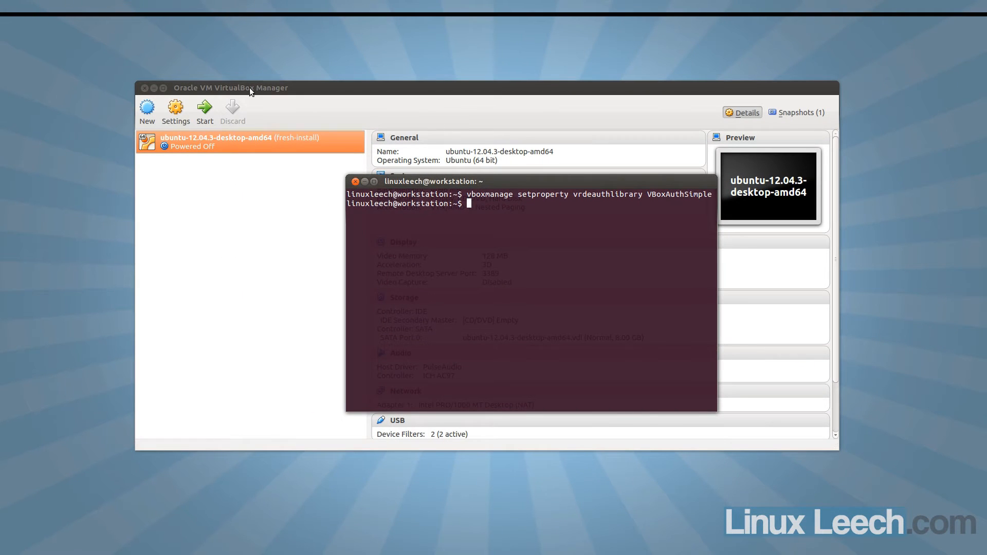
# - Check the VRDP Authentication Library entry in VirtualBox Manager's general preferences, and close the preferences
pyautogui.click(249, 87)
pyautogui.click(43, 6)
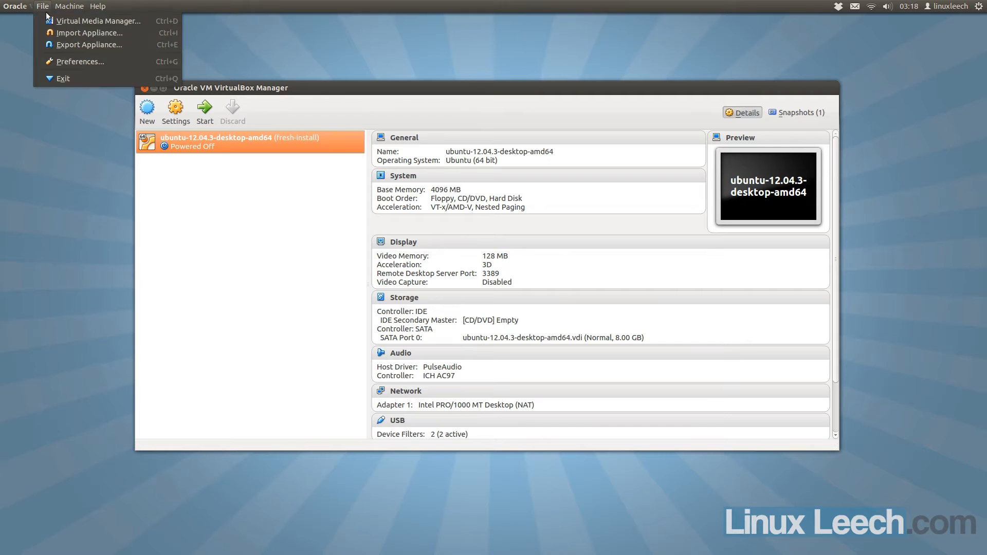
pyautogui.click(73, 60)
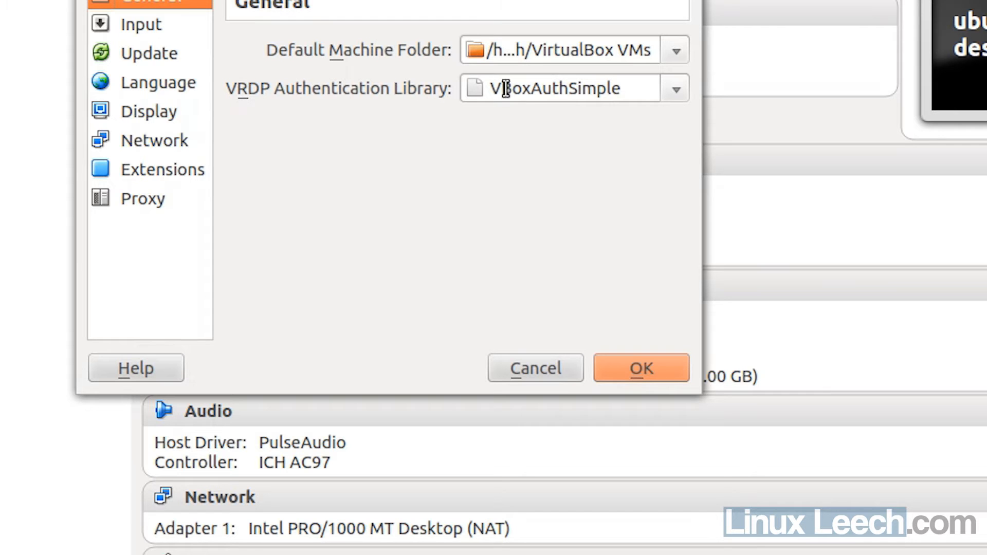
pyautogui.click(647, 363)
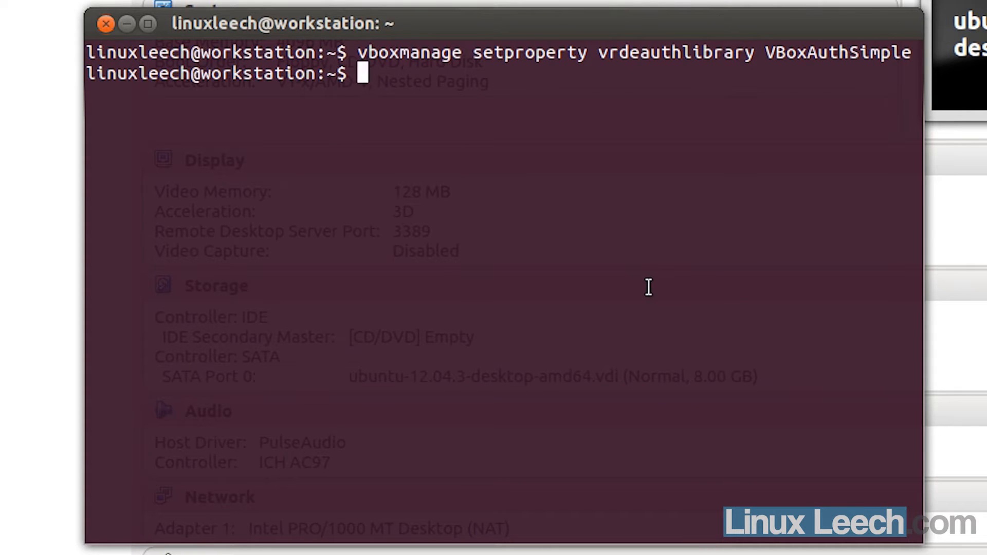
pyautogui.press('Up')
pyautogui.press('BackSpace')
pyautogui.press('BackSpace')
pyautogui.press('BackSpace')
pyautogui.press('BackSpace')
pyautogui.press('BackSpace')
pyautogui.press('BackSpace')
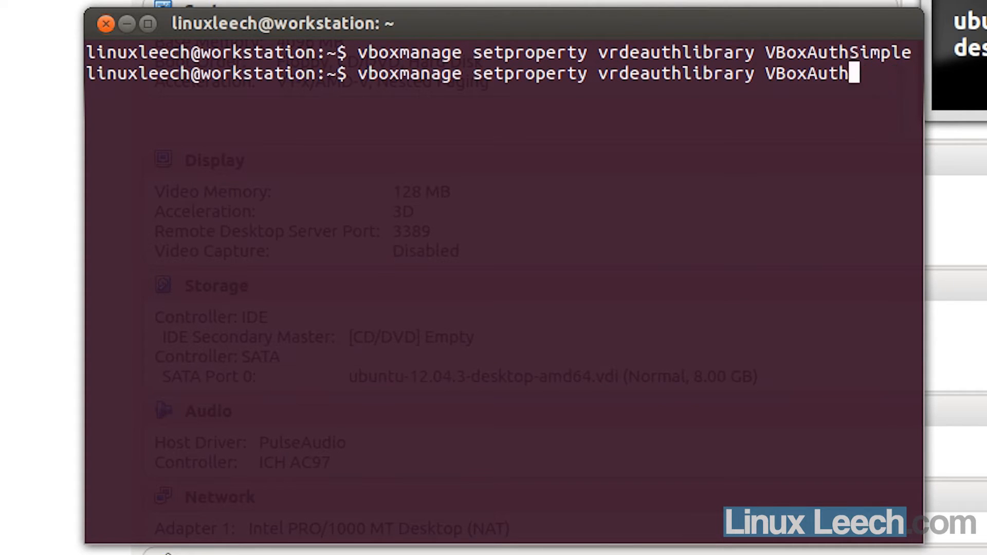
pyautogui.press('BackSpace')
pyautogui.press('BackSpace')
pyautogui.press('BackSpace')
pyautogui.press('BackSpace')
pyautogui.press('BackSpace')
pyautogui.press('BackSpace')
pyautogui.press('BackSpace')
pyautogui.press('BackSpace')
pyautogui.write('defa')
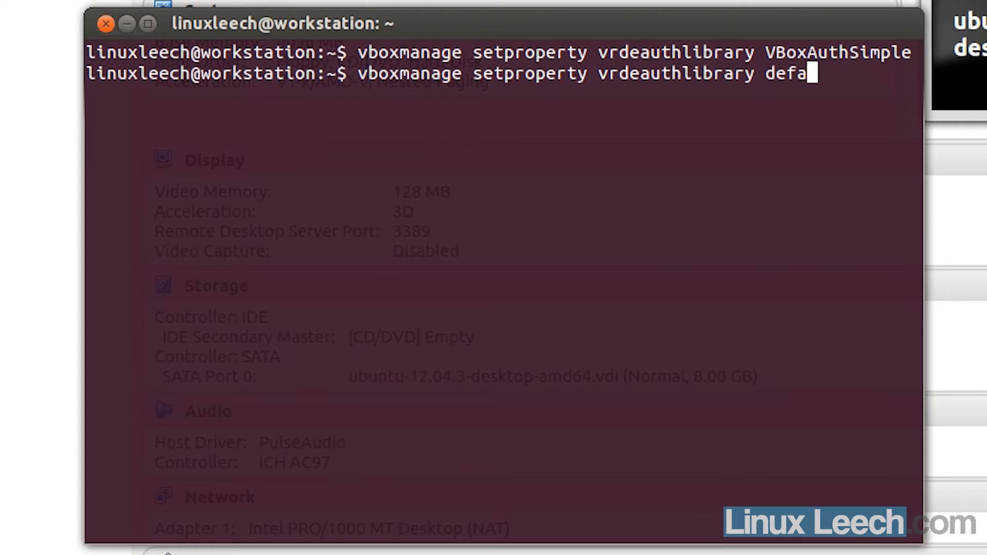
pyautogui.write('ult')
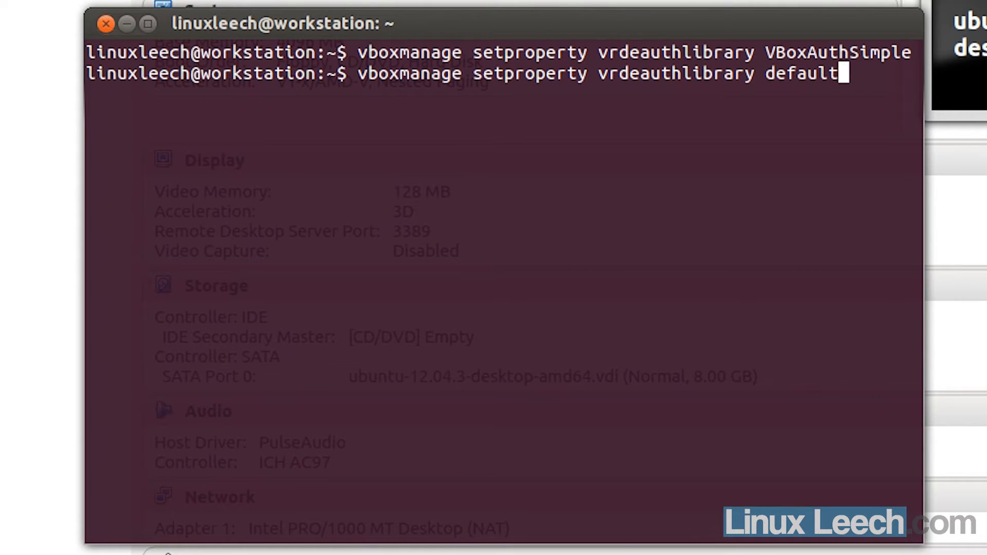
pyautogui.hotkey('ctrl', 'u')
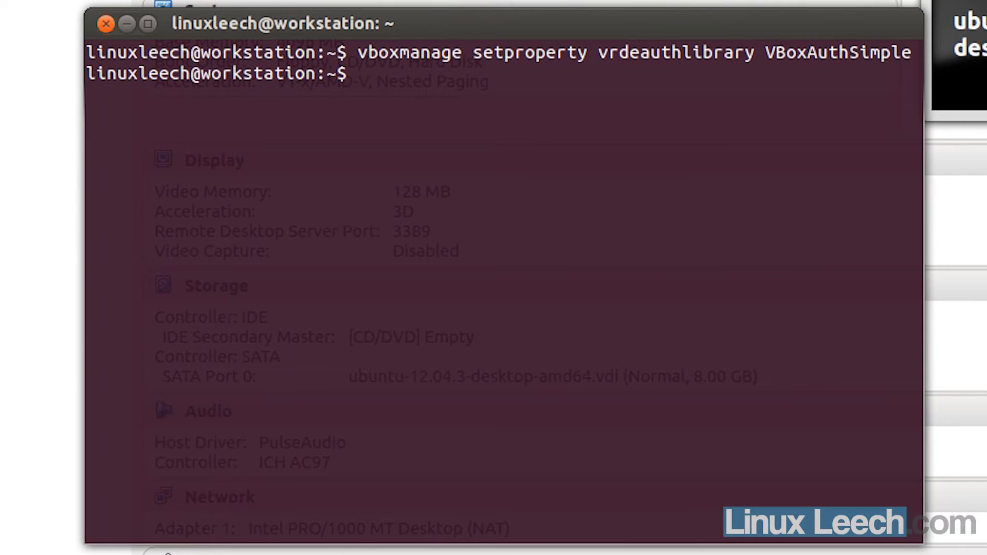
# - Create the shell alias vb for the vboxmanage command by running alias vb='vboxmanage'
pyautogui.write('alias')
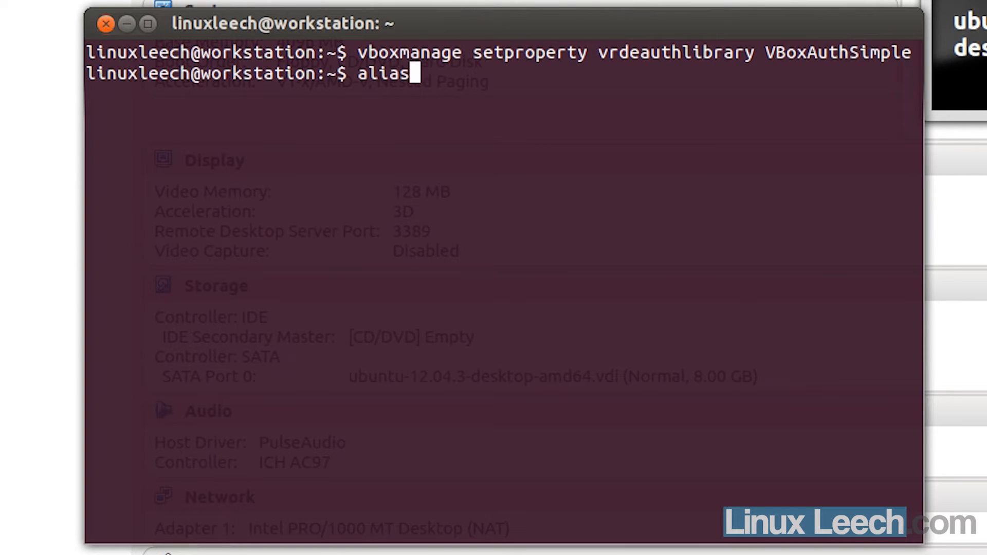
pyautogui.write(' vb=')
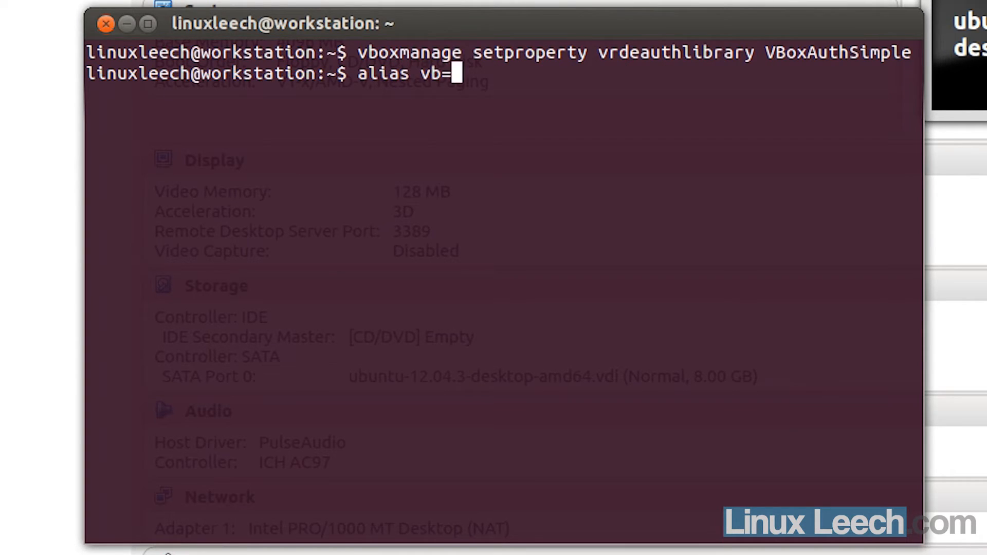
pyautogui.write("'vbox'")
pyautogui.press('Left')
pyautogui.write('vbox')
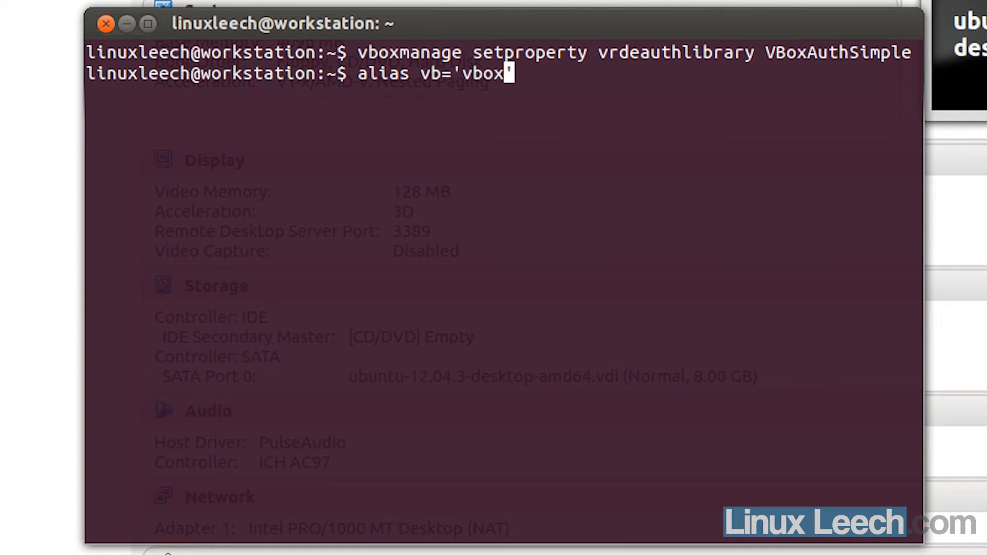
pyautogui.write('manage')
pyautogui.press('Right')
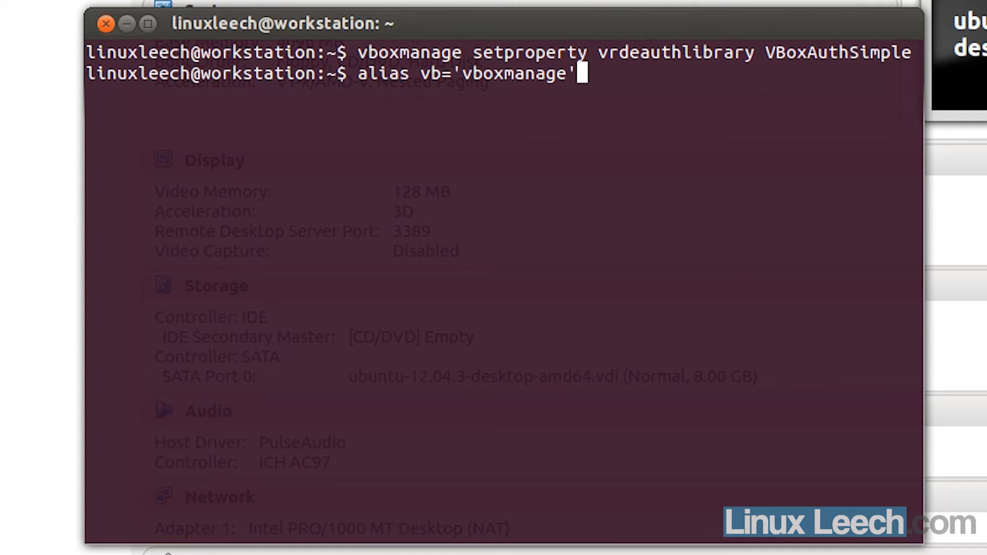
pyautogui.press('Return')
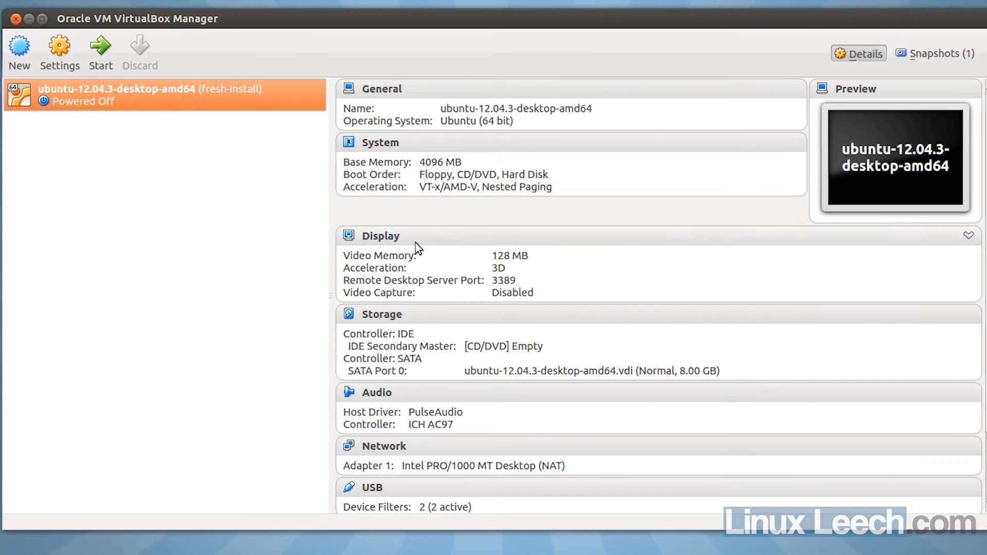
# - Set the authentication method of the Ubuntu virtual machine's remote display server to External and save the settings
pyautogui.click(390, 236)
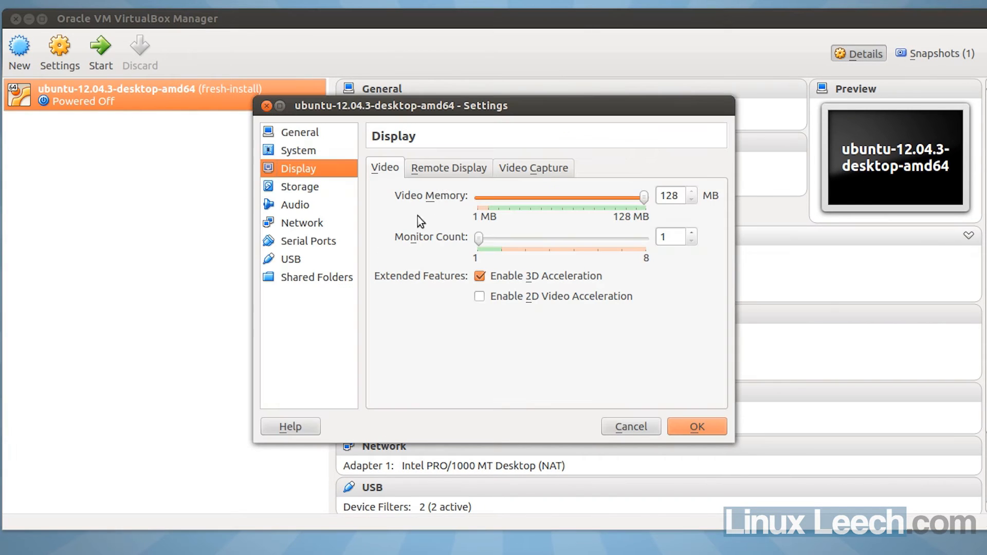
pyautogui.click(446, 169)
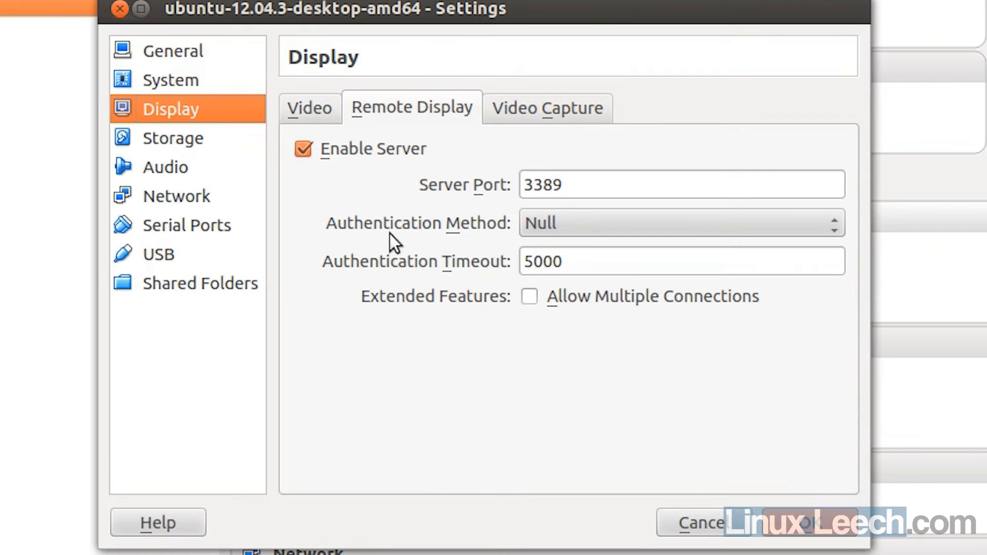
pyautogui.click(829, 223)
pyautogui.click(748, 249)
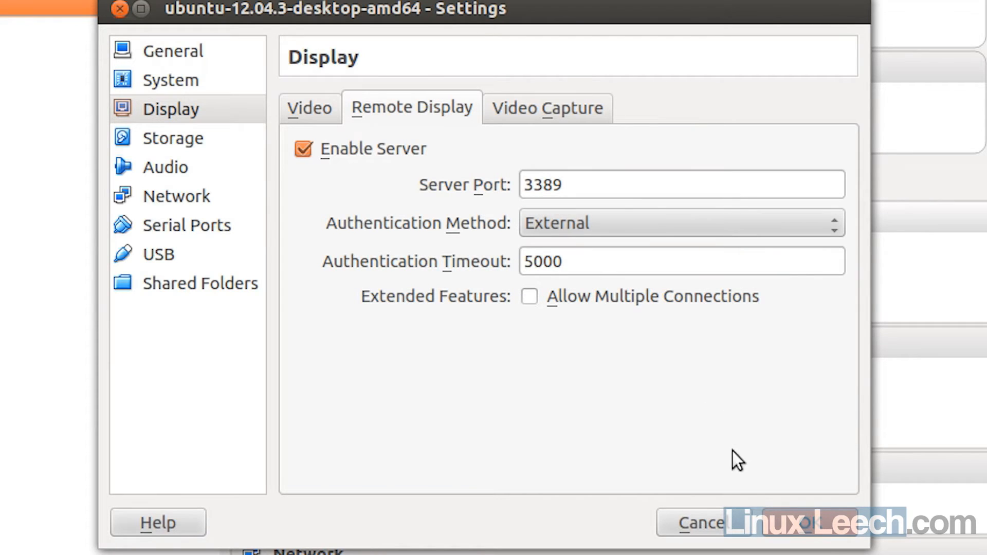
pyautogui.click(771, 522)
# - Switch to the terminal and begin a new command with "vb modifyvm"
pyautogui.hotkey('alt', 'Tab')
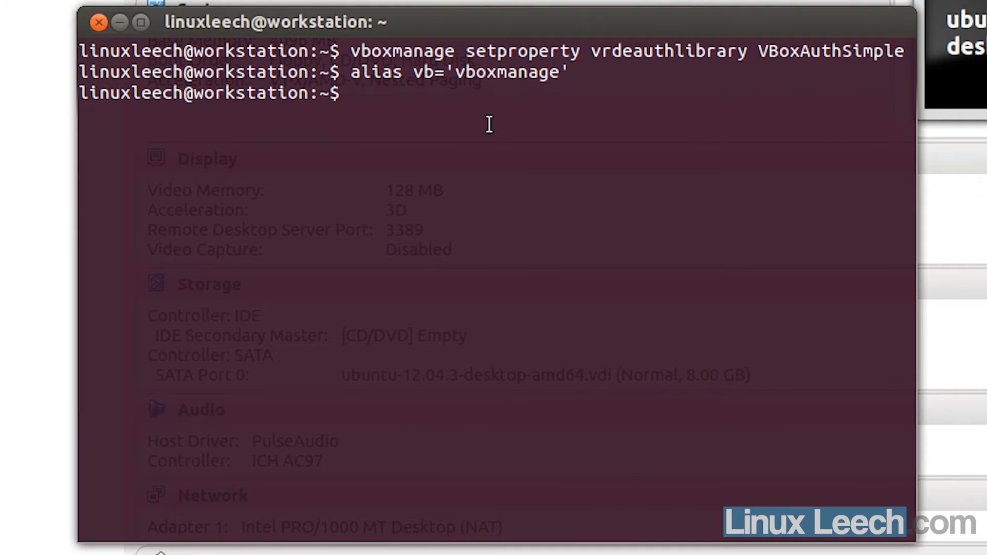
pyautogui.write('vb modifym')
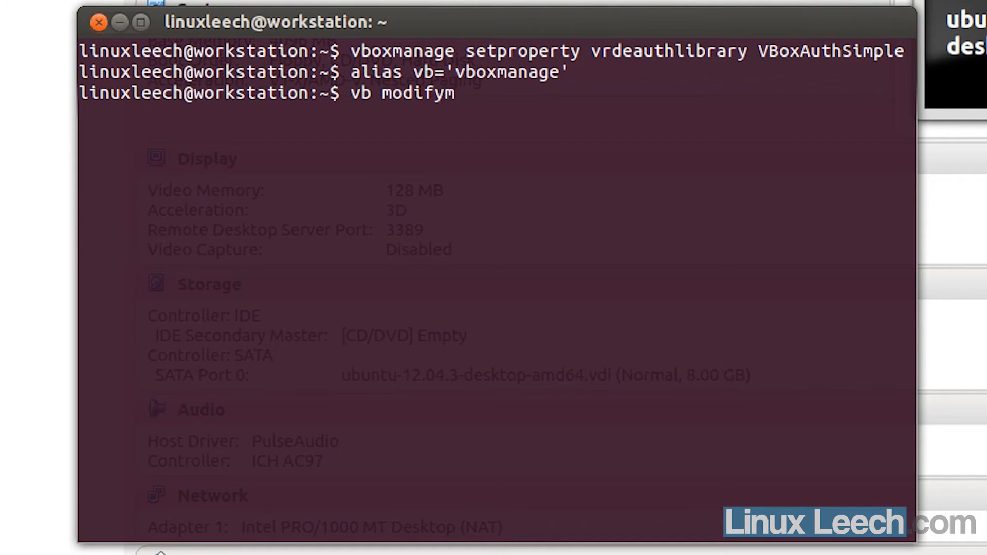
pyautogui.press('BackSpace')
pyautogui.write('vm')
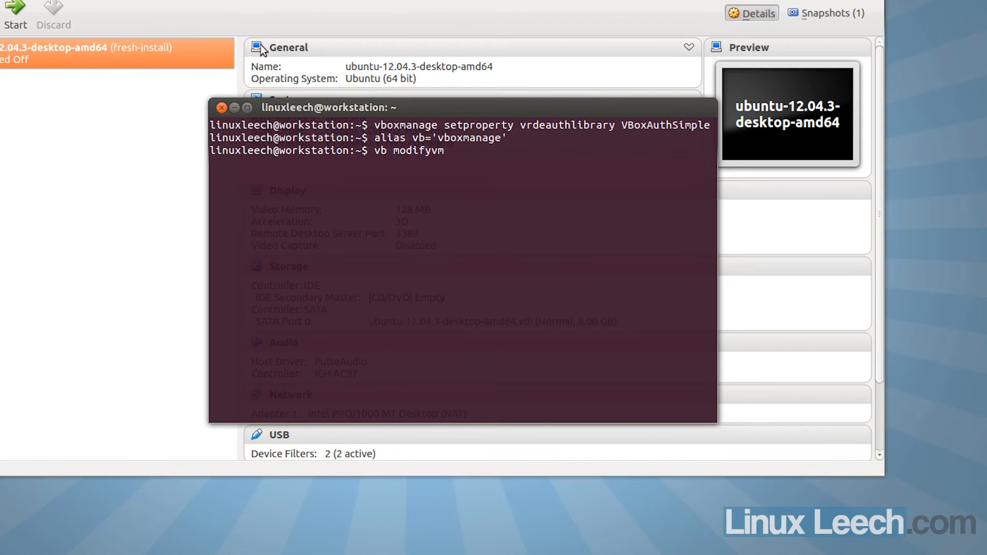
# - Copy the virtual machine's name ubuntu-12.04.3-desktop-amd64 from its general settings and paste it after modifyvm in the terminal command
pyautogui.click(298, 48)
pyautogui.click(479, 146)
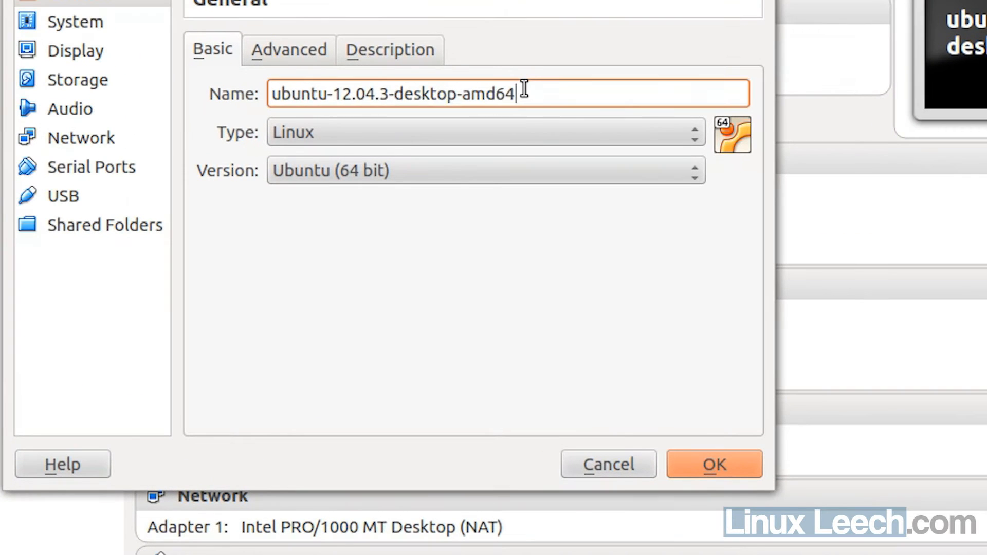
pyautogui.hotkey('ctrl', 'a')
pyautogui.hotkey('ctrl', 'c')
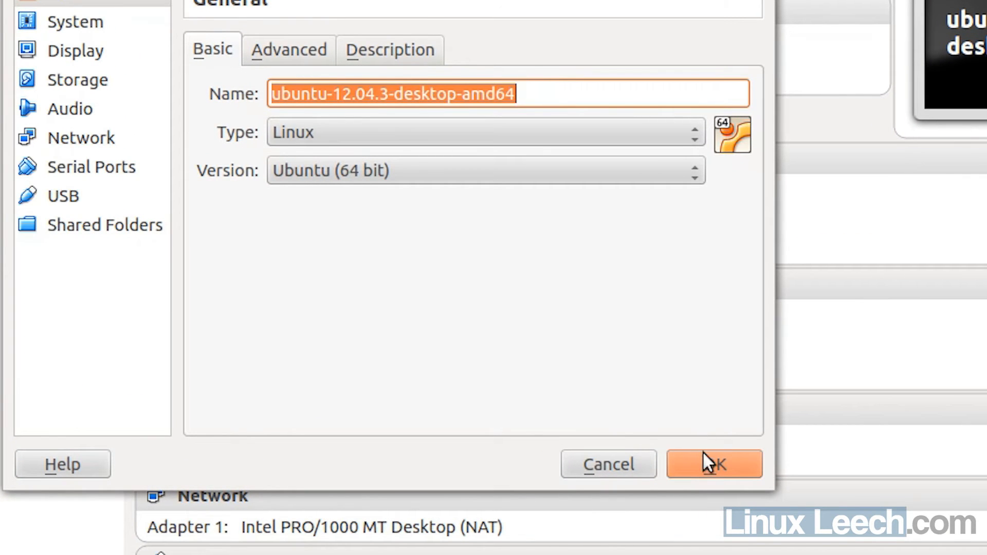
pyautogui.click(713, 463)
pyautogui.hotkey('alt', 'Tab')
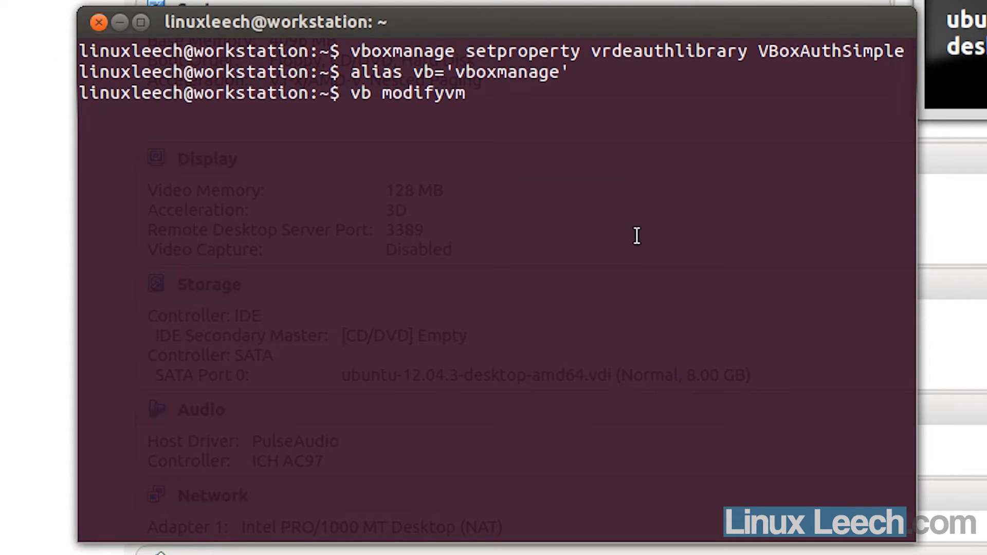
pyautogui.hotkey('ctrl', 'shift', 'v')
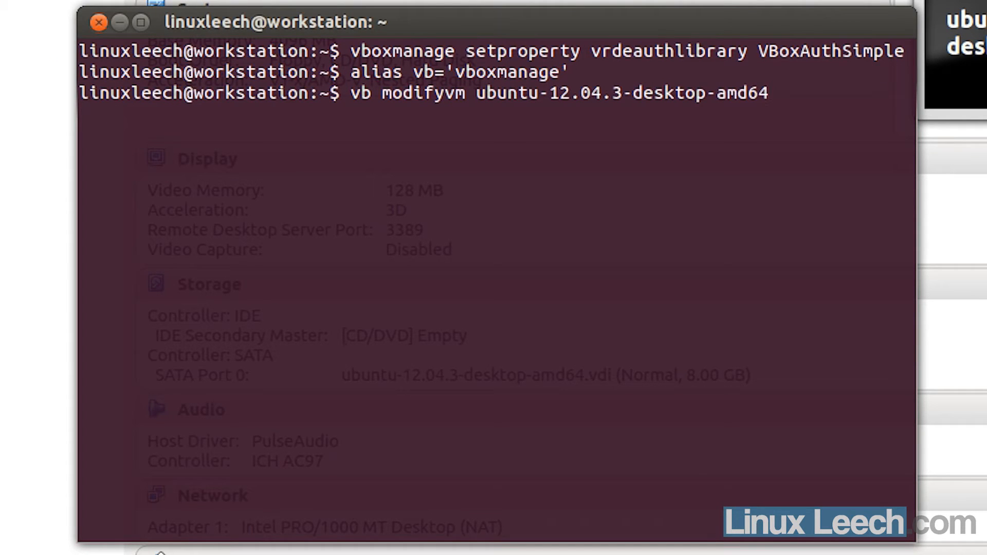
# - Complete the modifyvm command with the option --vrdeauthtype external and run it
pyautogui.write('--vrde')
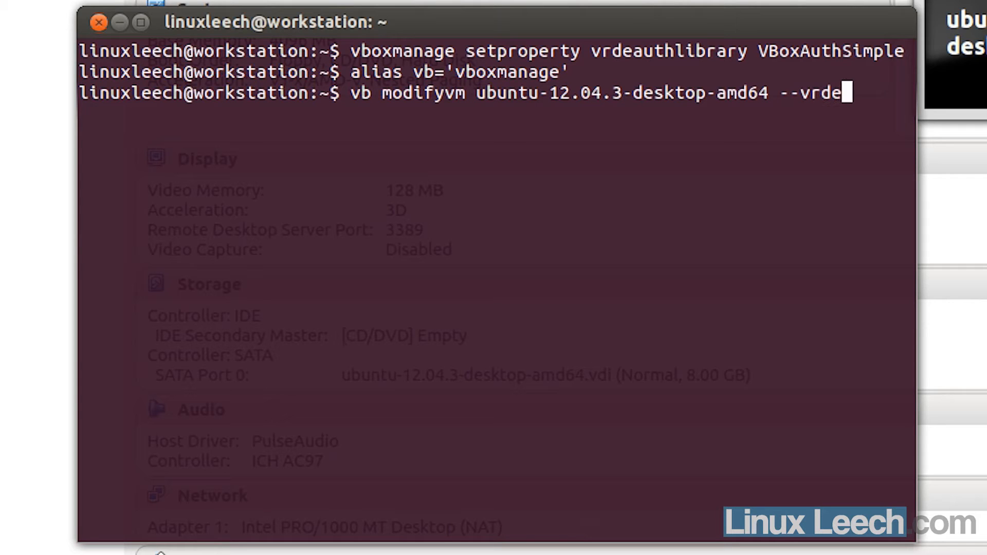
pyautogui.write('authtype')
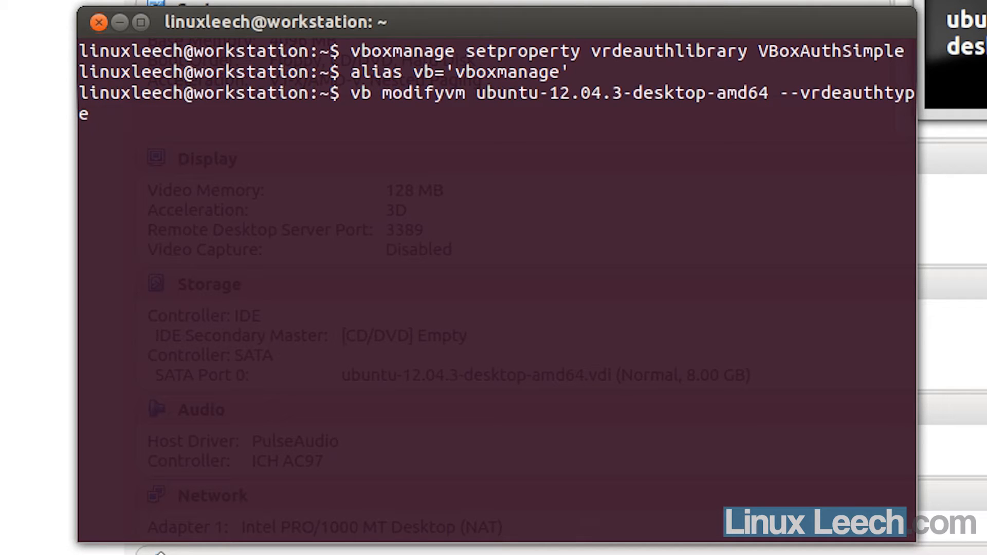
pyautogui.write(' external')
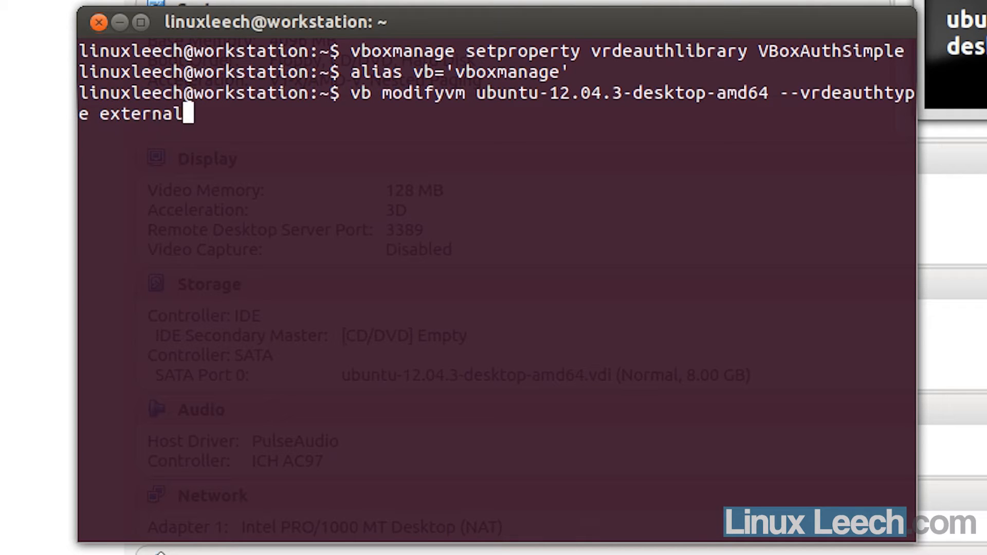
pyautogui.press('Return')
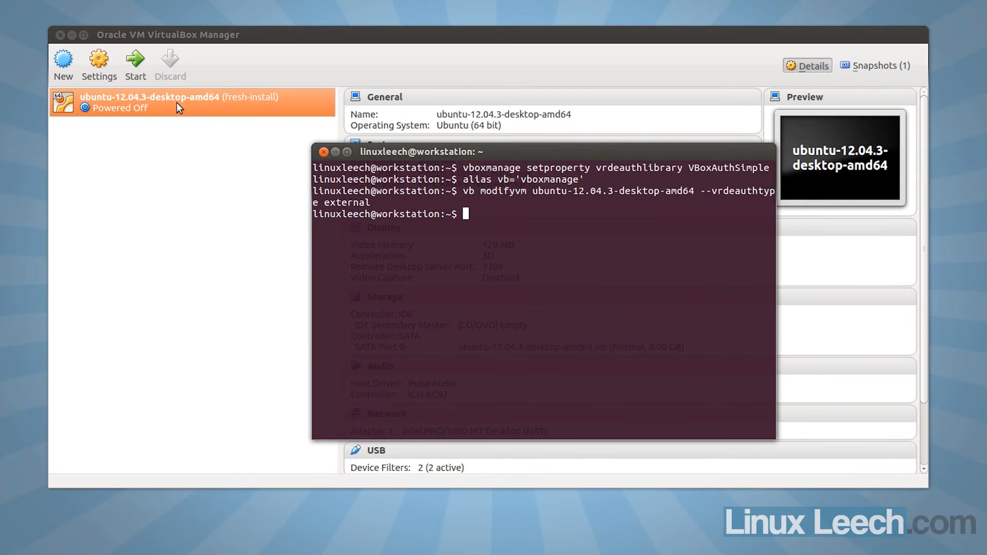
# - Show the ubuntu-12.04.3-desktop-amd64 virtual machine's folder in the file manager and move that window clear of the virtual machine list
pyautogui.click(177, 103)
pyautogui.rightClick(184, 103)
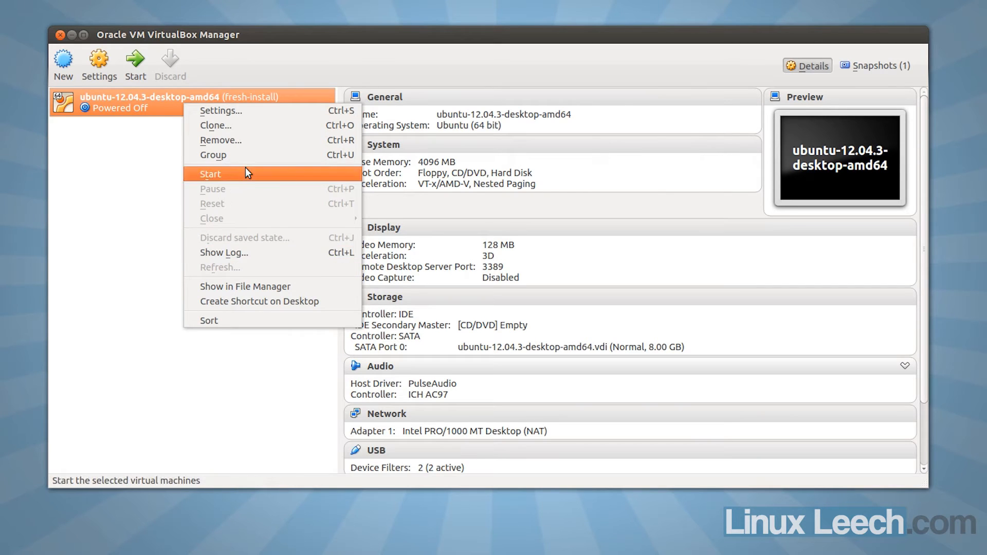
pyautogui.click(268, 292)
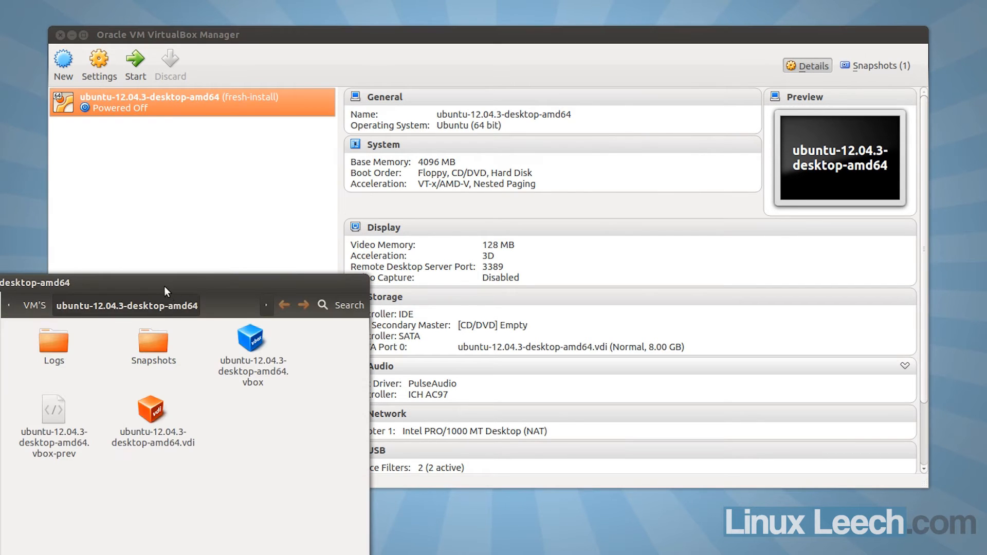
pyautogui.moveTo(165, 286); pyautogui.dragTo(855, 84)
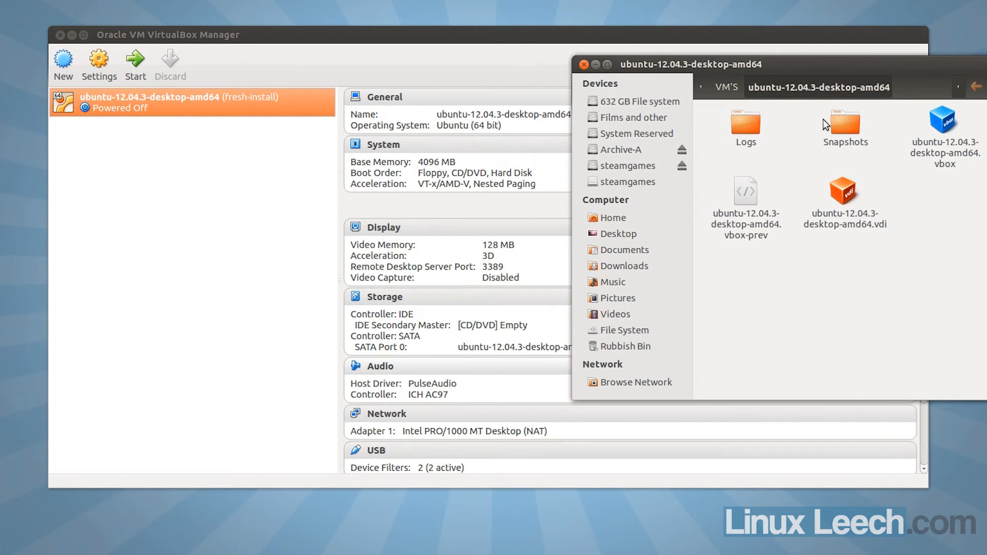
# - Launch gedit, load the ubuntu-12.04.3-desktop-amd64.vbox file into it from the file manager, and minimize the file manager window
pyautogui.press('super')
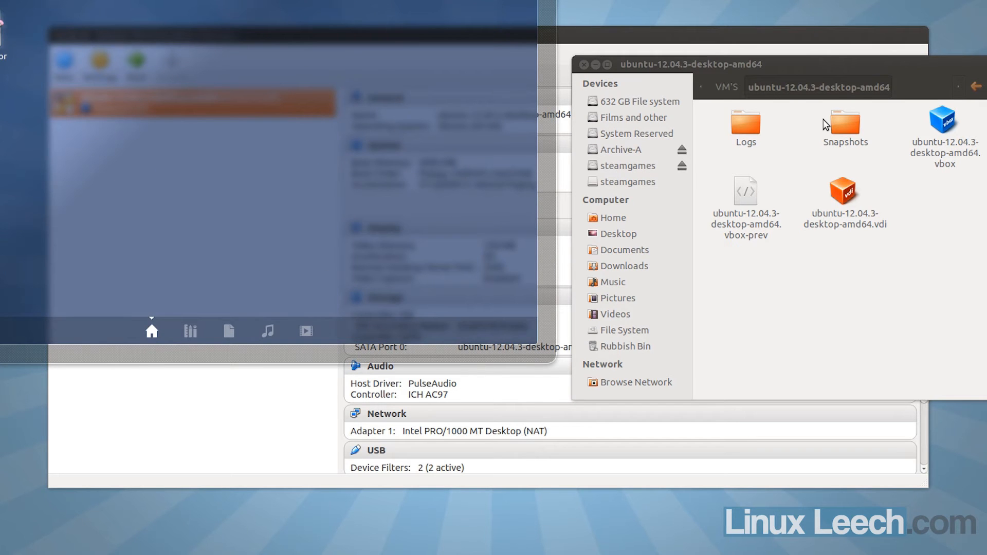
pyautogui.write('gedit')
pyautogui.press('Return')
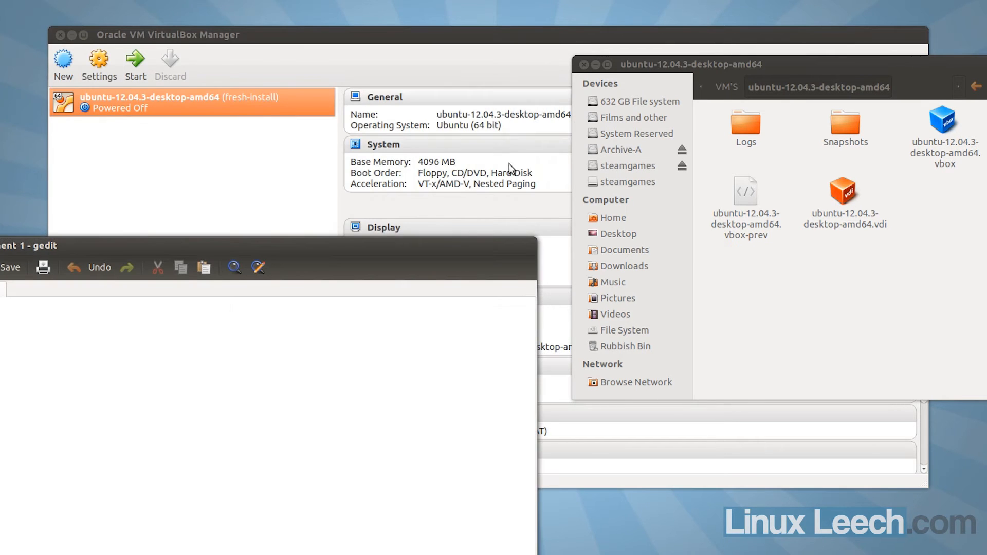
pyautogui.moveTo(427, 245); pyautogui.dragTo(554, 42)
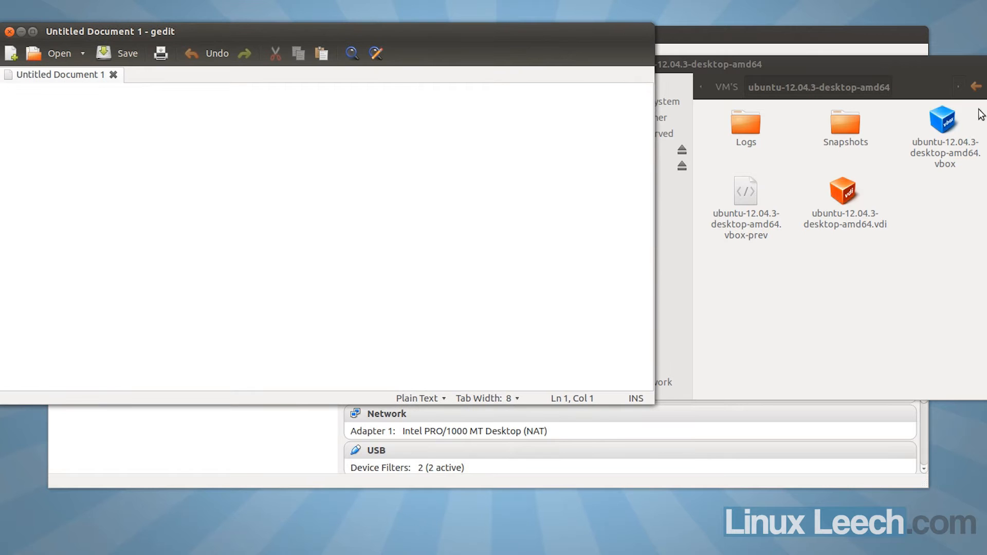
pyautogui.moveTo(945, 126); pyautogui.dragTo(308, 183)
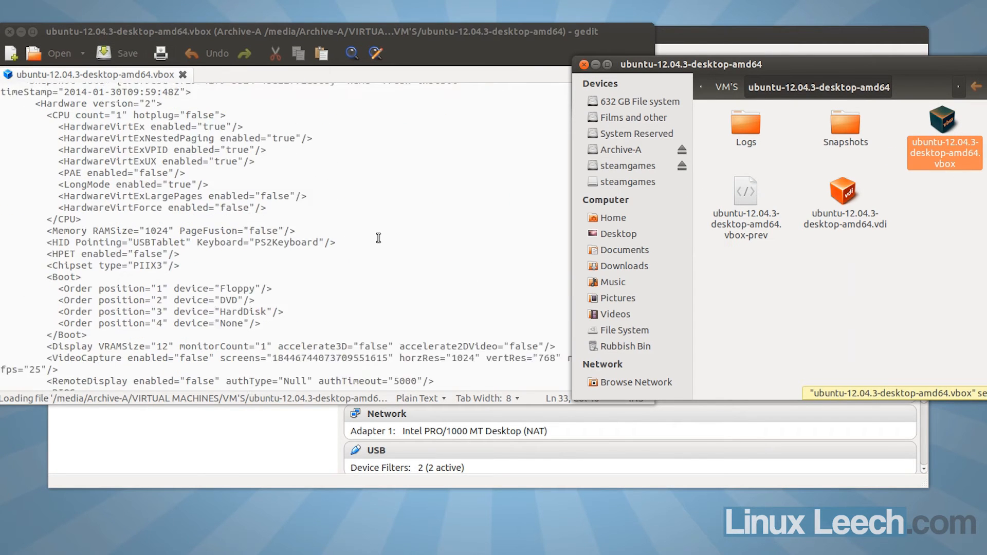
pyautogui.click(596, 64)
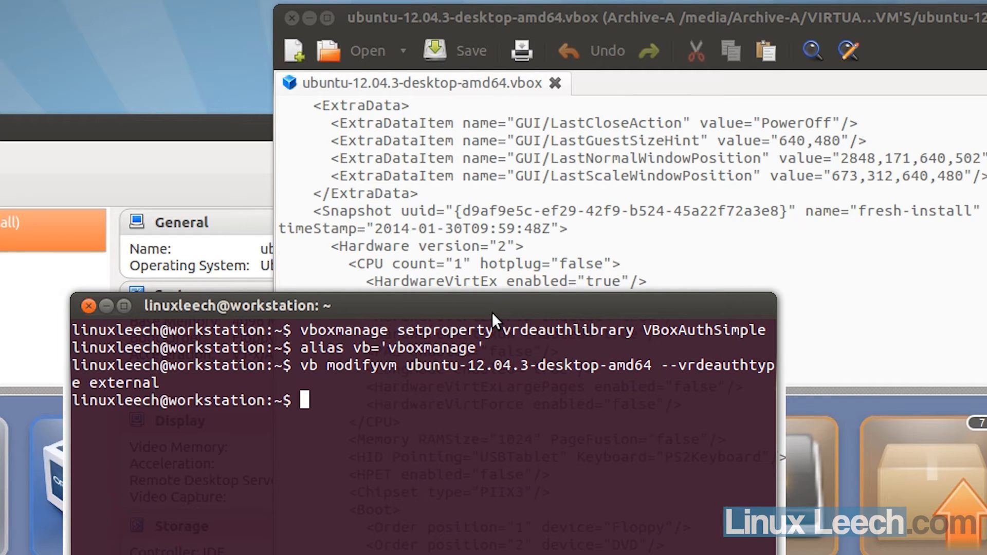
# - In the terminal, generate a password hash by running vb internalcommands passwordhash with the account password in double quotes
pyautogui.moveTo(491, 312); pyautogui.dragTo(544, 242)
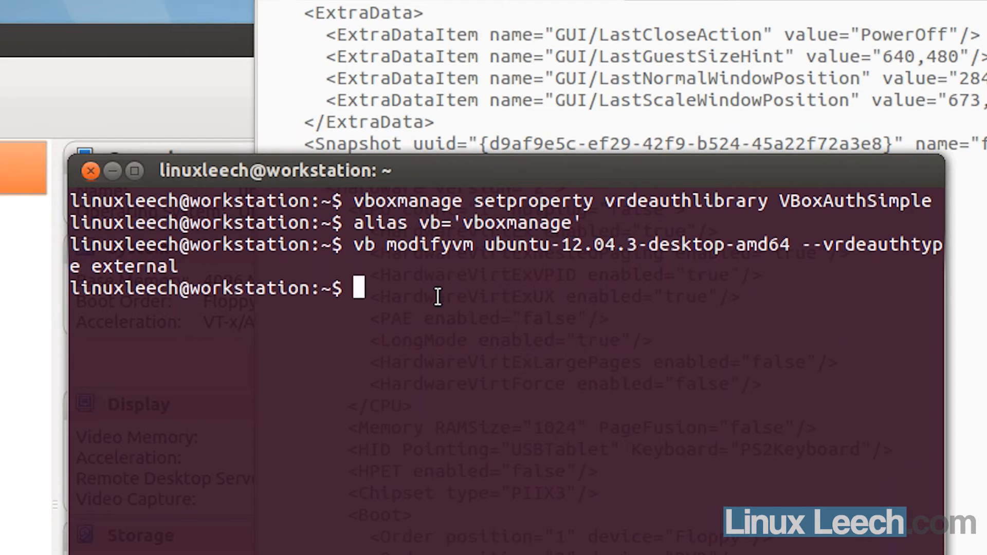
pyautogui.write('vb')
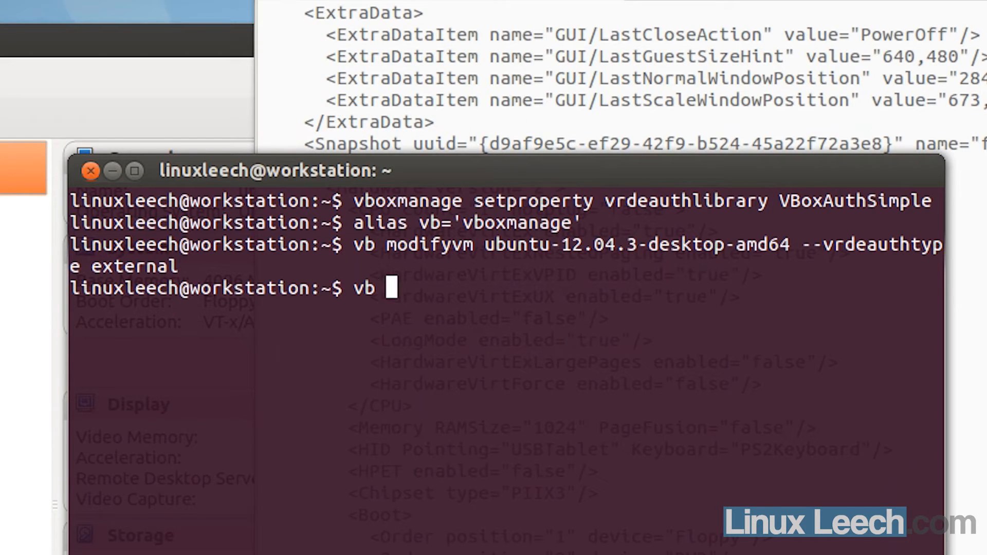
pyautogui.write(' internalcommands')
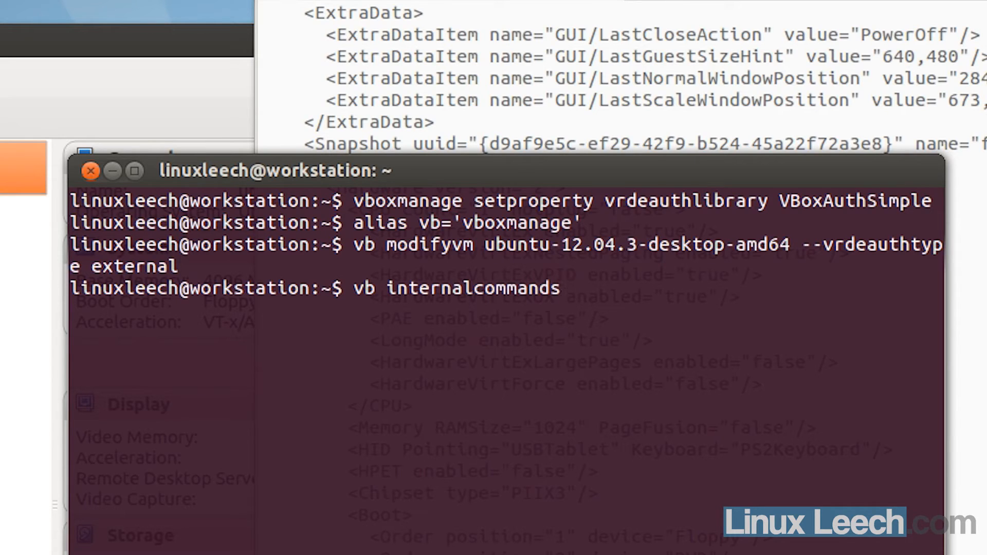
pyautogui.write(' passwro')
pyautogui.press('BackSpace')
pyautogui.press('BackSpace')
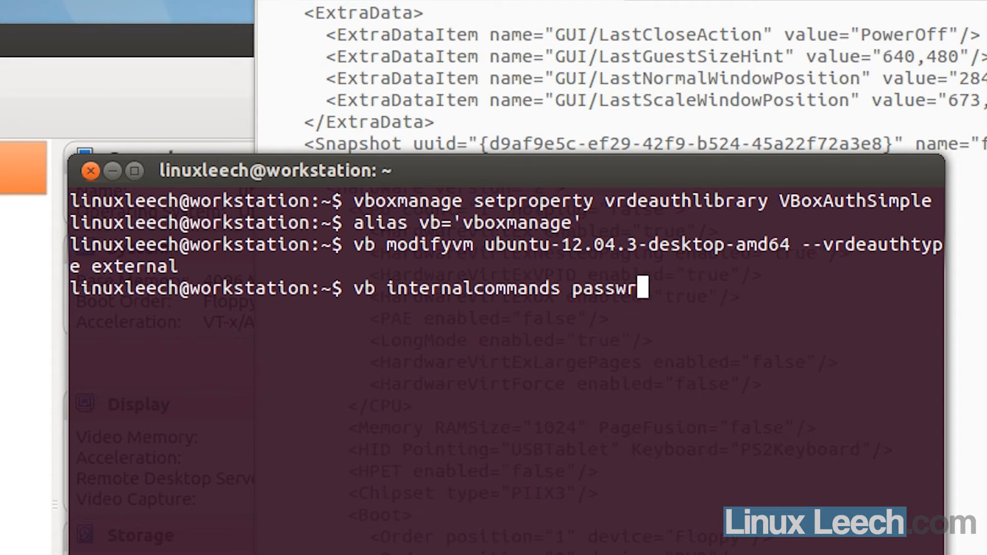
pyautogui.write('ord')
pyautogui.write('hash')
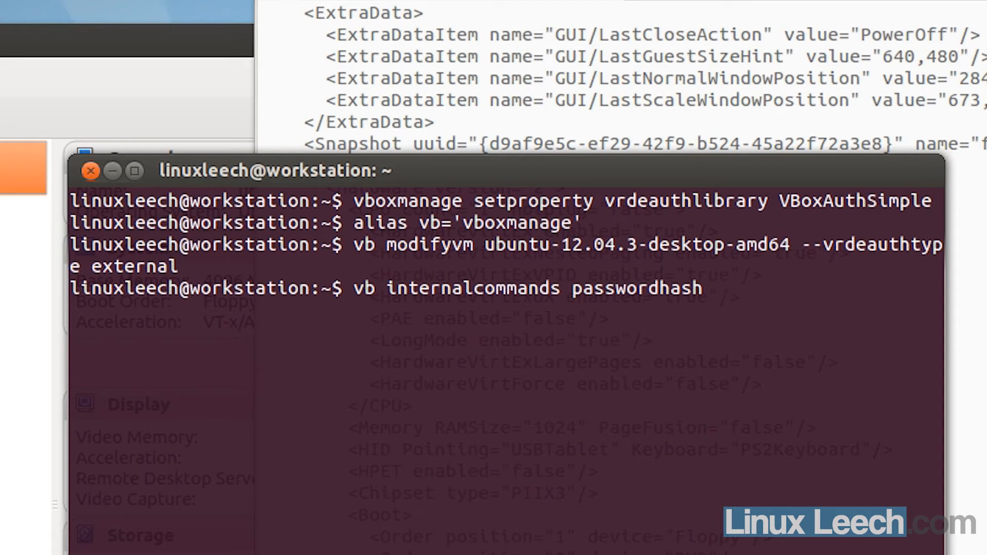
pyautogui.write('""')
pyautogui.press('Left')
pyautogui.write('password')
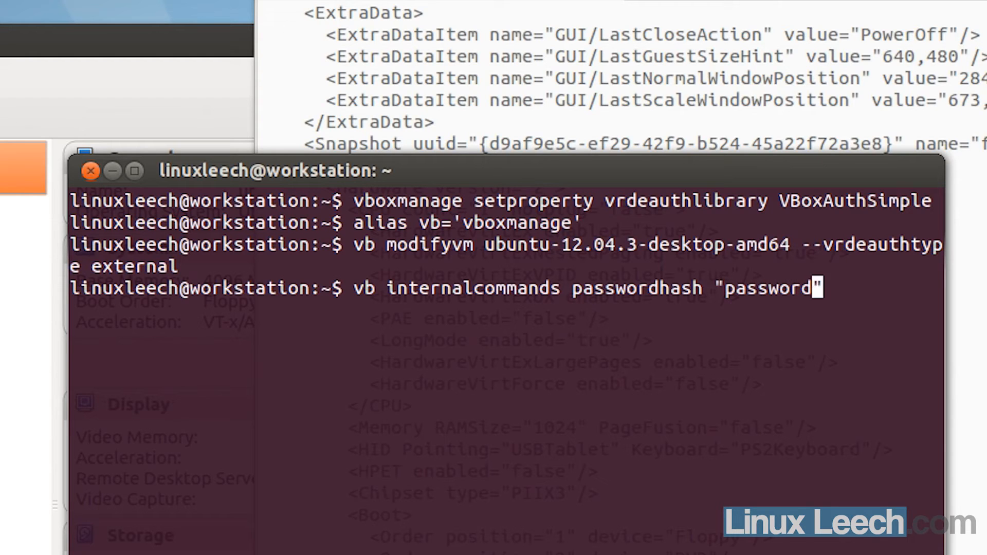
pyautogui.press('Right')
pyautogui.press('Return')
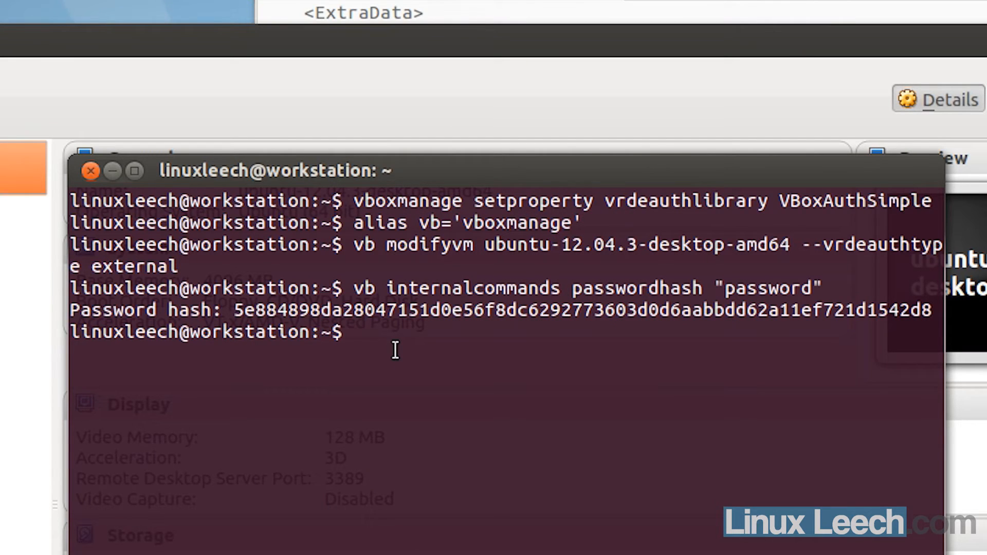
# - Copy the virtual machine's name from its general settings in VirtualBox Manager, close the settings and switch back to the terminal
pyautogui.click(124, 54)
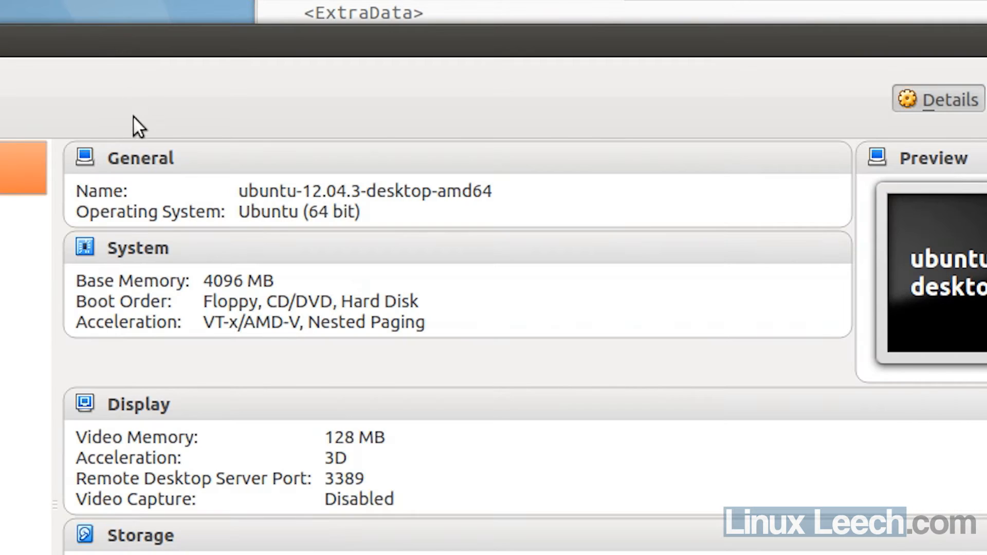
pyautogui.click(147, 160)
pyautogui.moveTo(496, 333); pyautogui.dragTo(238, 334)
pyautogui.rightClick(239, 335)
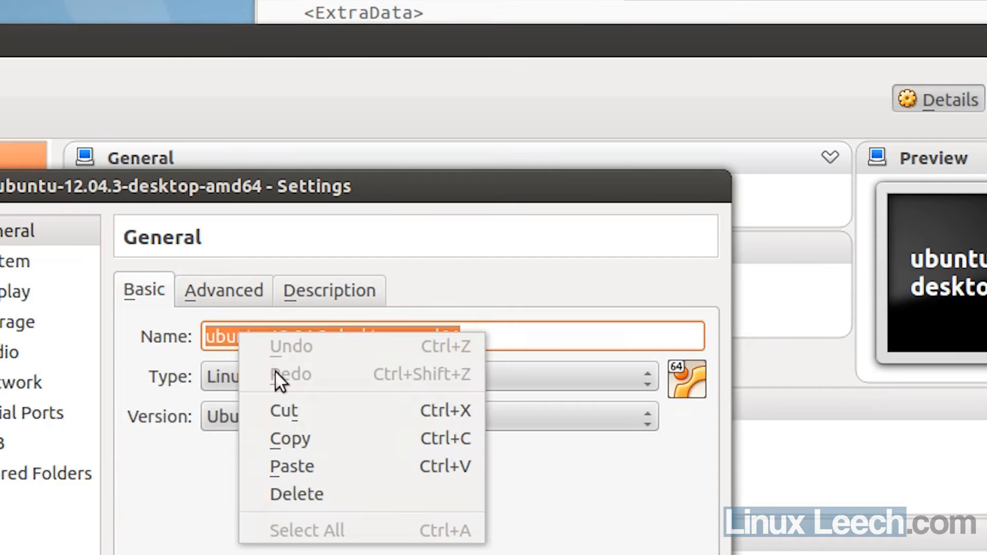
pyautogui.click(306, 436)
pyautogui.press('Escape')
pyautogui.hotkey('alt', 'Tab')
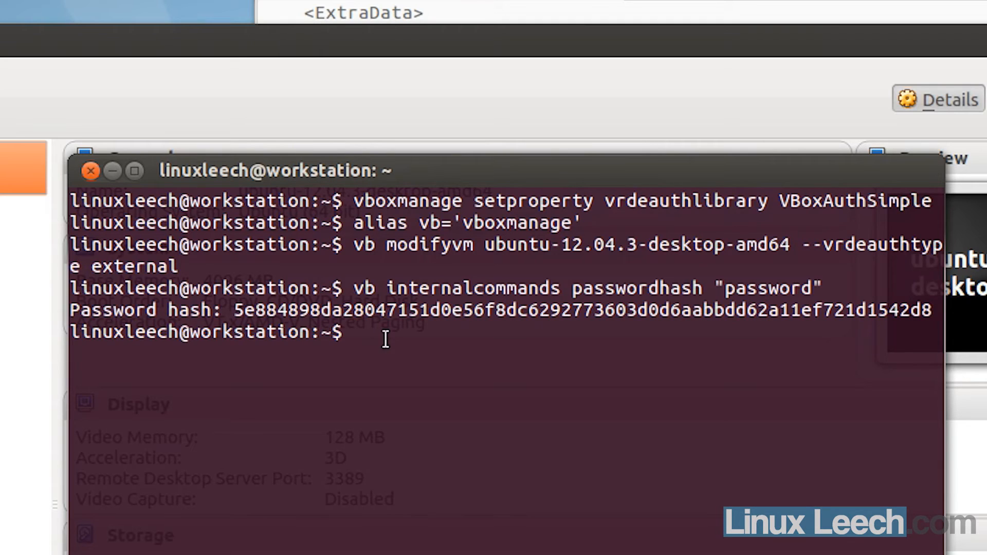
# - Begin the command vb setextradata and paste the copied name ubuntu-12.04.3-desktop-amd64 after it
pyautogui.write('vb set')
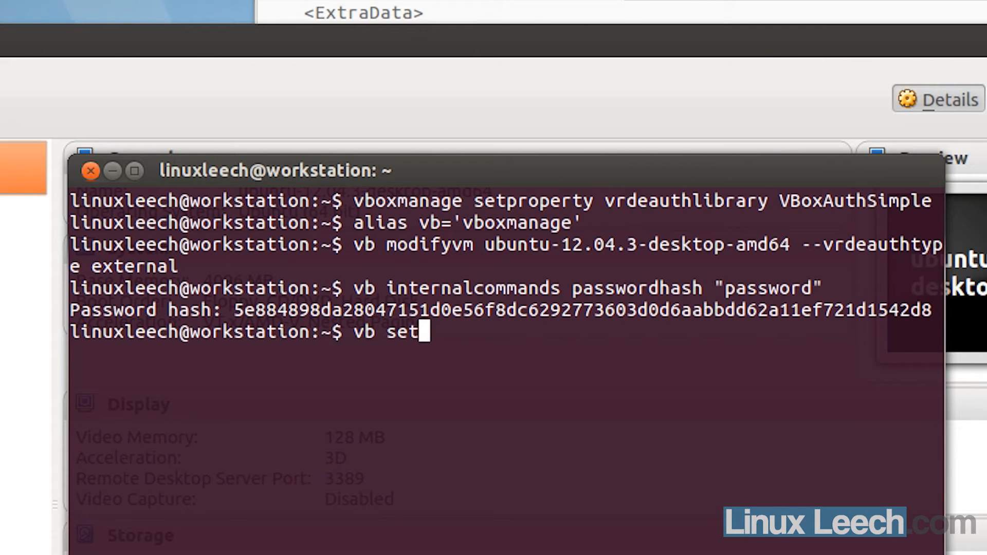
pyautogui.write('extradata')
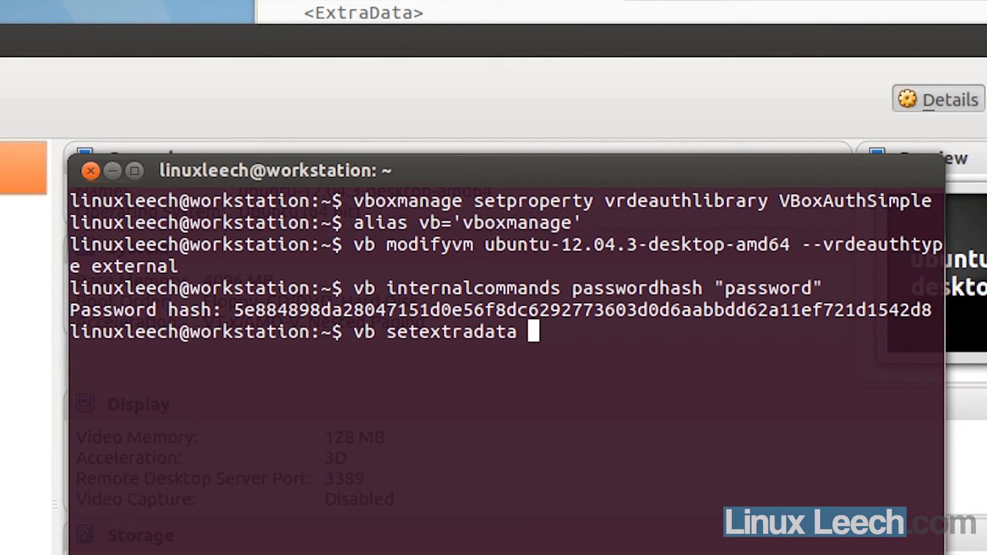
pyautogui.hotkey('ctrl', 'shift', 'v')
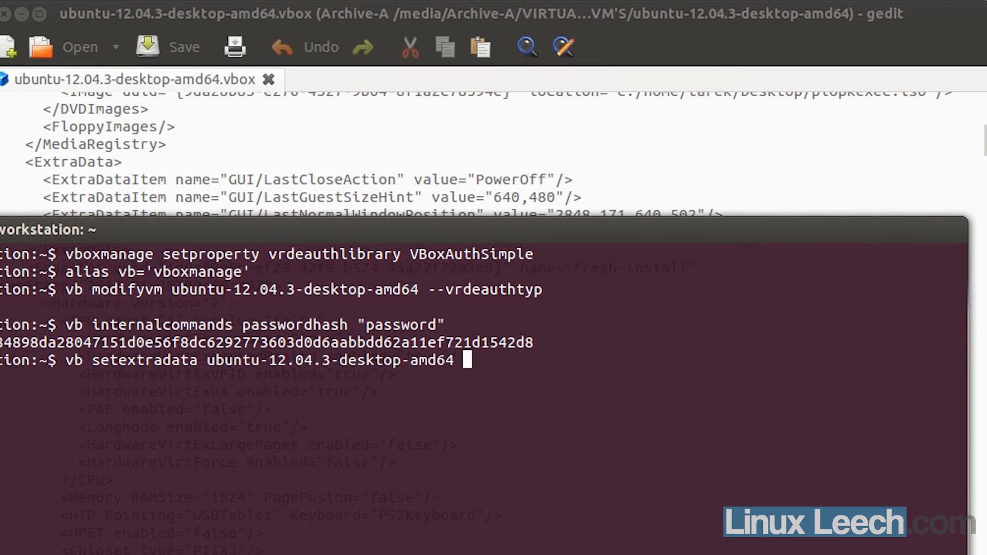
# - Enclose the virtual machine name in the setextradata command in double quotes and return to the end of the line
pyautogui.press('BackSpace')
pyautogui.write('"')
pyautogui.press('Left')
pyautogui.press('Left')
pyautogui.press('Left')
pyautogui.press('Left')
pyautogui.press('Left')
pyautogui.press('Left')
pyautogui.press('Left')
pyautogui.press('Left')
pyautogui.press('Left')
pyautogui.press('Left')
pyautogui.press('Left')
pyautogui.press('Left')
pyautogui.press('Left')
pyautogui.press('Left')
pyautogui.press('Left')
pyautogui.press('Left')
pyautogui.press('Left')
pyautogui.press('Left')
pyautogui.press('Left')
pyautogui.press('Left')
pyautogui.press('Left')
pyautogui.write('"')
pyautogui.press('Right')
pyautogui.press('Right')
pyautogui.press('Right')
pyautogui.press('Right')
pyautogui.press('Right')
pyautogui.press('Right')
pyautogui.press('Right')
pyautogui.press('Right')
pyautogui.press('Right')
pyautogui.press('Right')
pyautogui.press('Right')
pyautogui.press('Right')
pyautogui.press('Right')
pyautogui.press('Right')
pyautogui.press('Right')
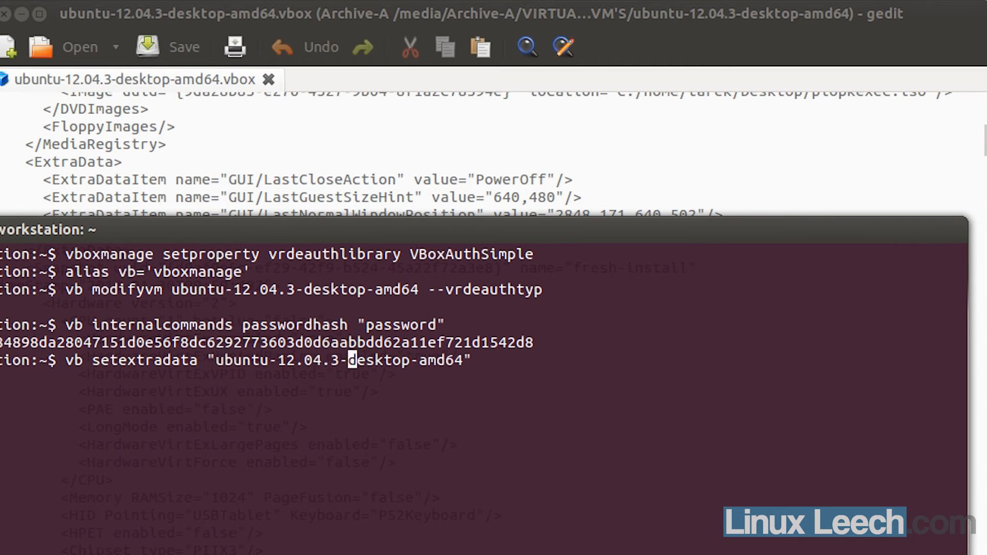
pyautogui.press('Right')
pyautogui.press('Right')
pyautogui.press('Right')
pyautogui.press('Right')
pyautogui.press('Right')
pyautogui.press('Right')
pyautogui.press('Right')
pyautogui.press('Right')
pyautogui.press('Right')
pyautogui.press('Right')
pyautogui.press('Right')
pyautogui.press('Right')
pyautogui.press('Right')
pyautogui.press('Right')
# - Add the quoted key "VBoxAuthSimple/users/picard" after the virtual machine name in the setextradata command
pyautogui.write('""')
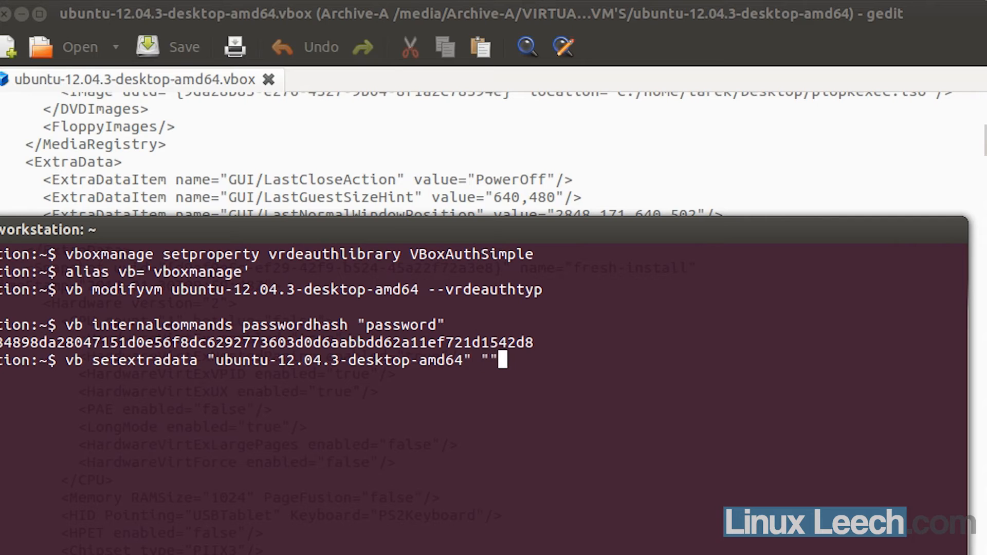
pyautogui.press('Left')
pyautogui.write('VBox')
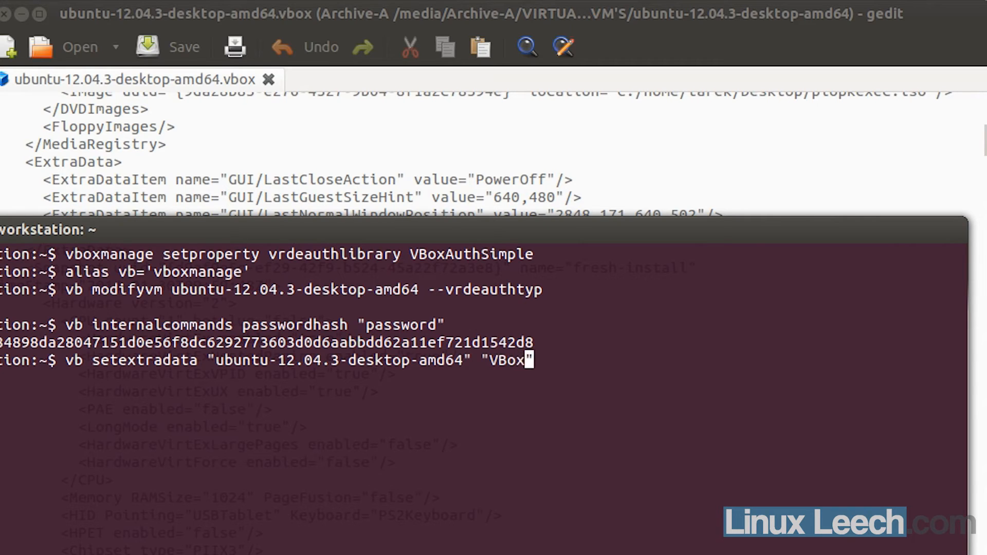
pyautogui.write('AuthSimple')
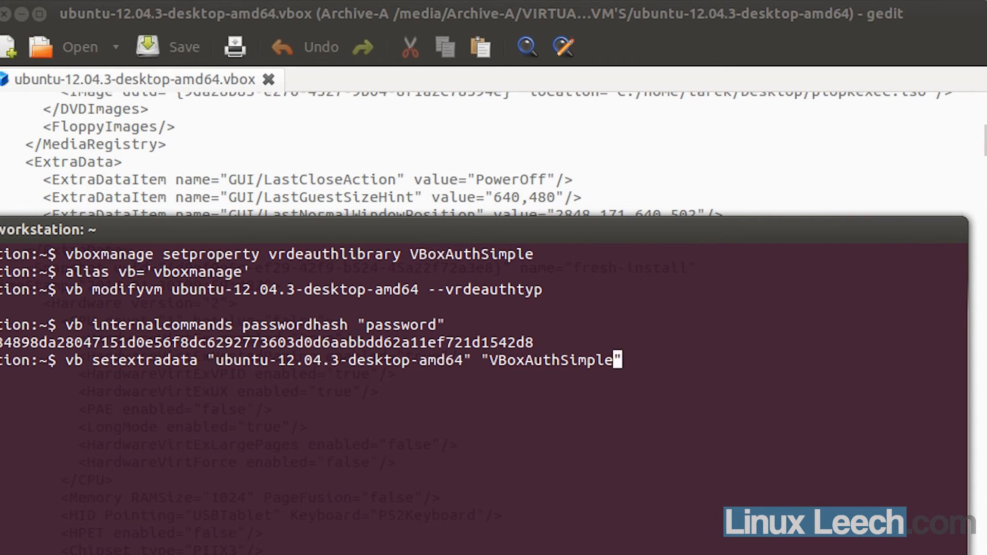
pyautogui.write('/users')
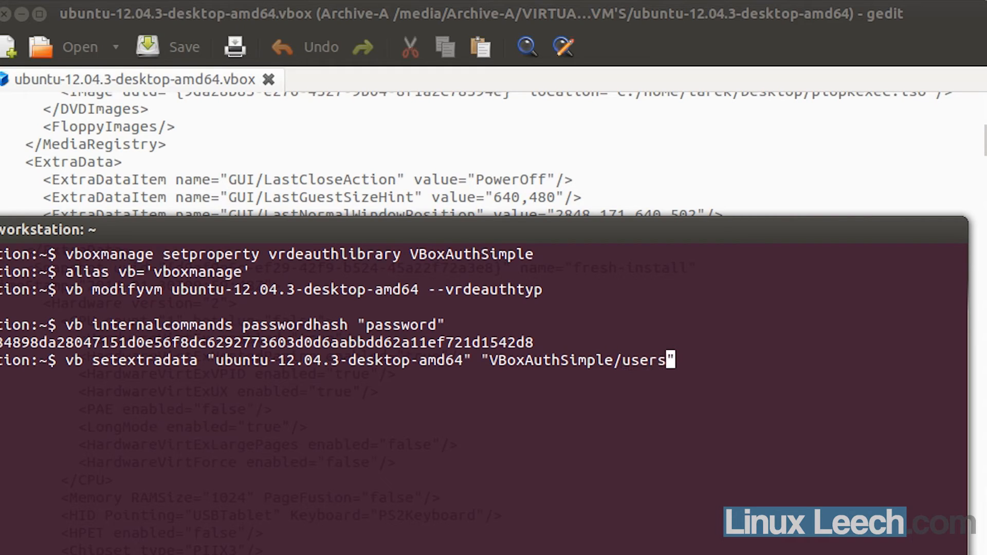
pyautogui.write('/')
pyautogui.write('picar')
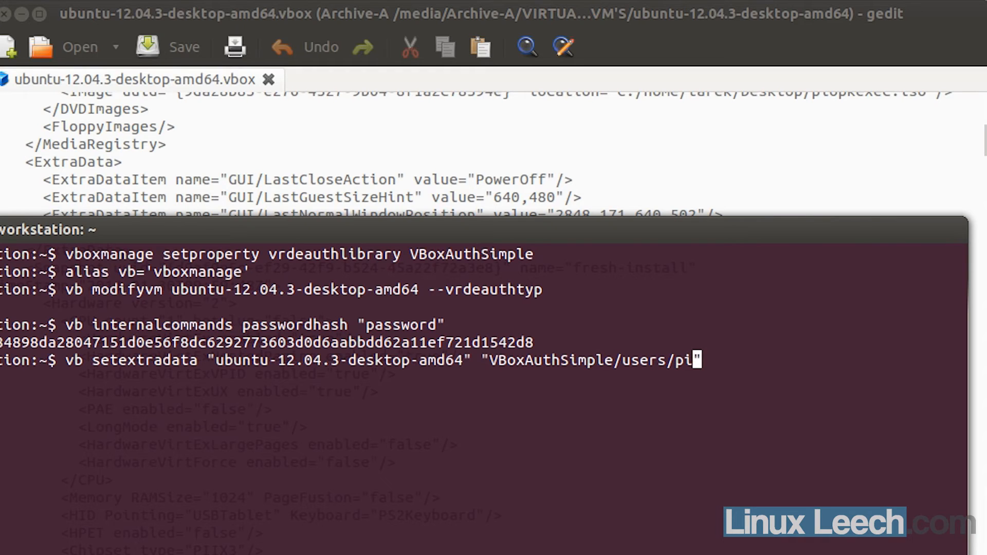
pyautogui.write('d')
pyautogui.press('End')
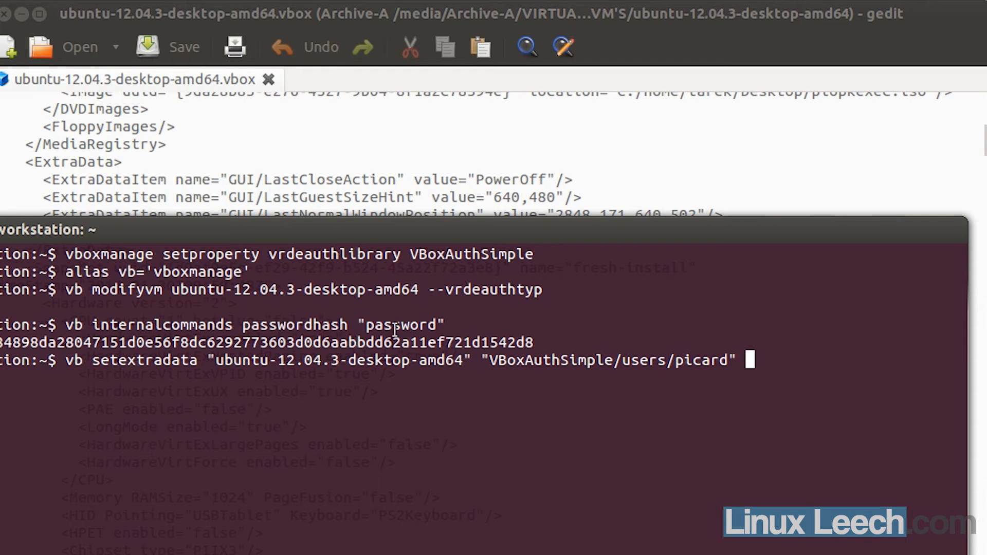
# - Copy the generated password hash and paste it after the VBoxAuthSimple/users/picard key in the setextradata command
pyautogui.moveTo(535, 342); pyautogui.dragTo(1, 342)
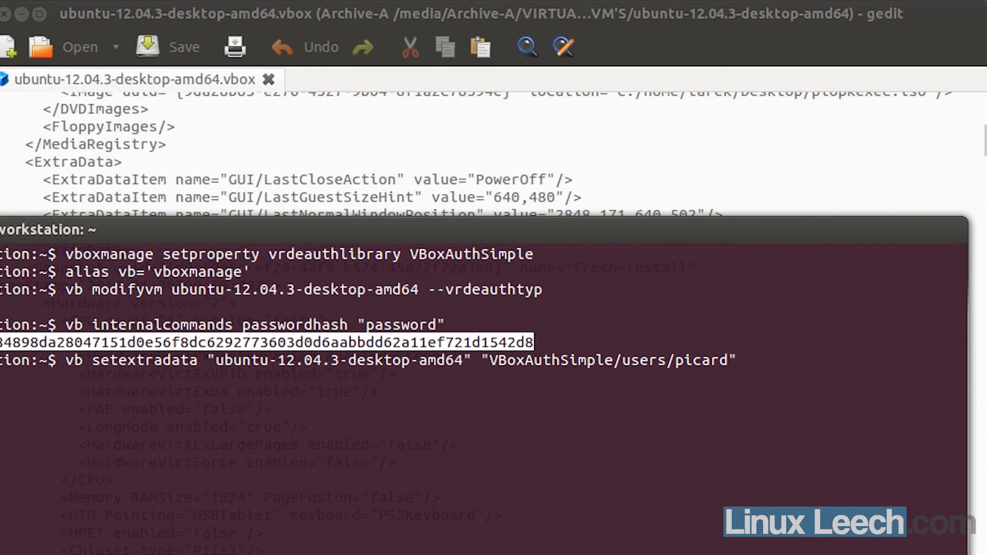
pyautogui.rightClick(1, 340)
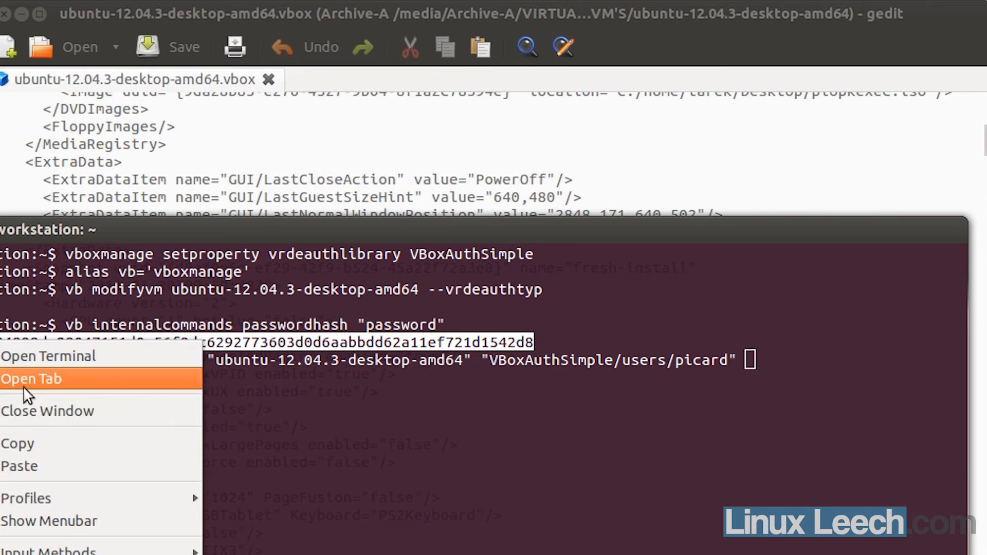
pyautogui.click(59, 443)
pyautogui.click(755, 359)
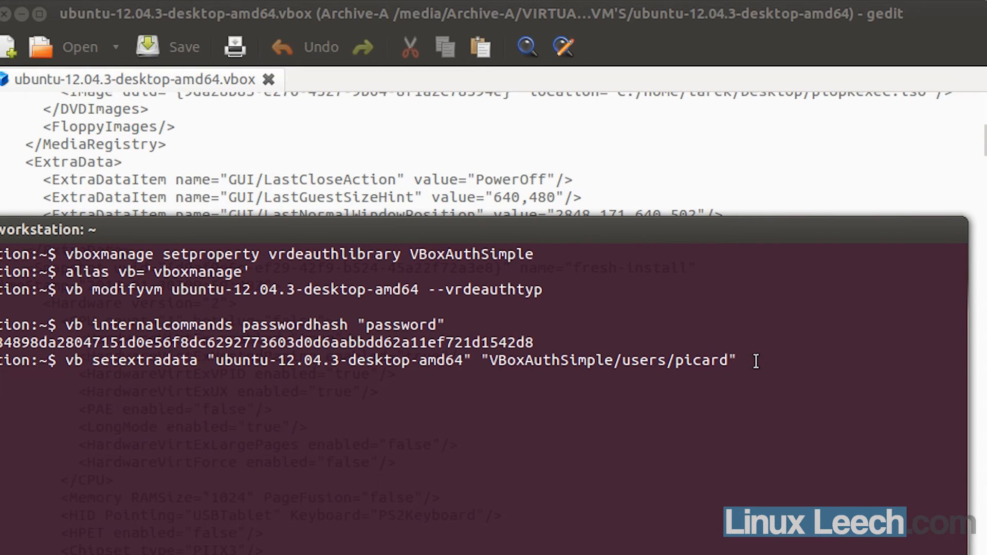
pyautogui.hotkey('ctrl', 'shift', 'v')
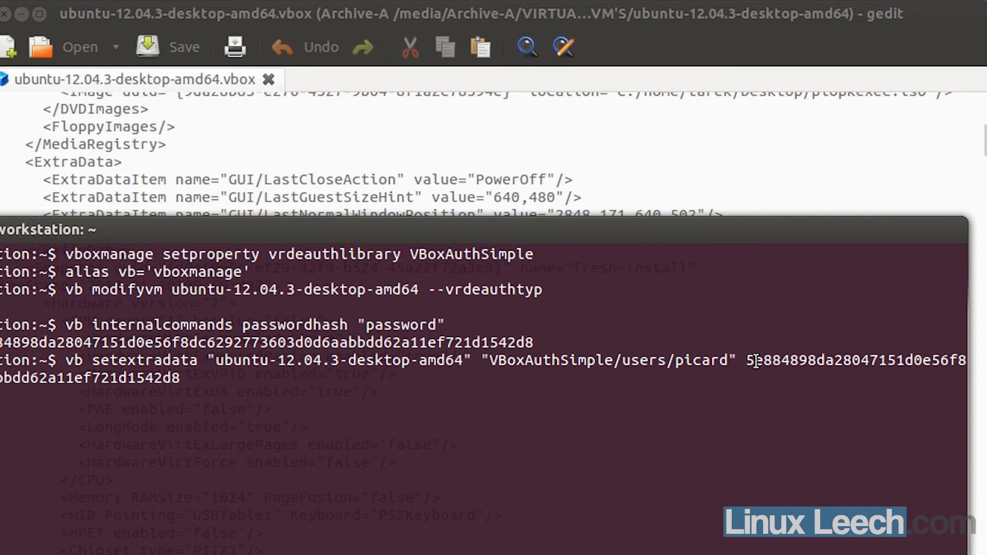
# - Run the completed setextradata command, switch to gedit and reload ubuntu-12.04.3-desktop-amd64.vbox
pyautogui.press('Return')
pyautogui.click(385, 9)
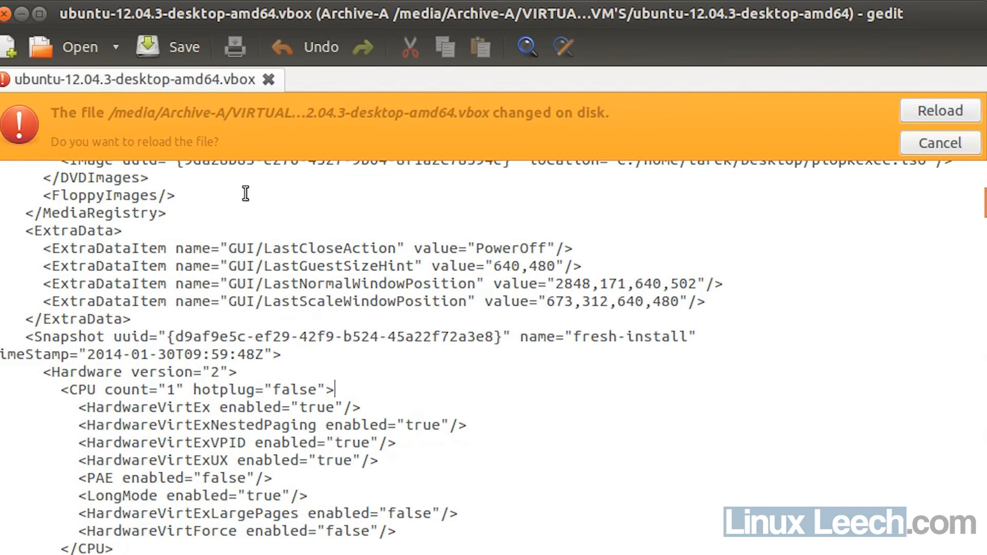
pyautogui.click(920, 116)
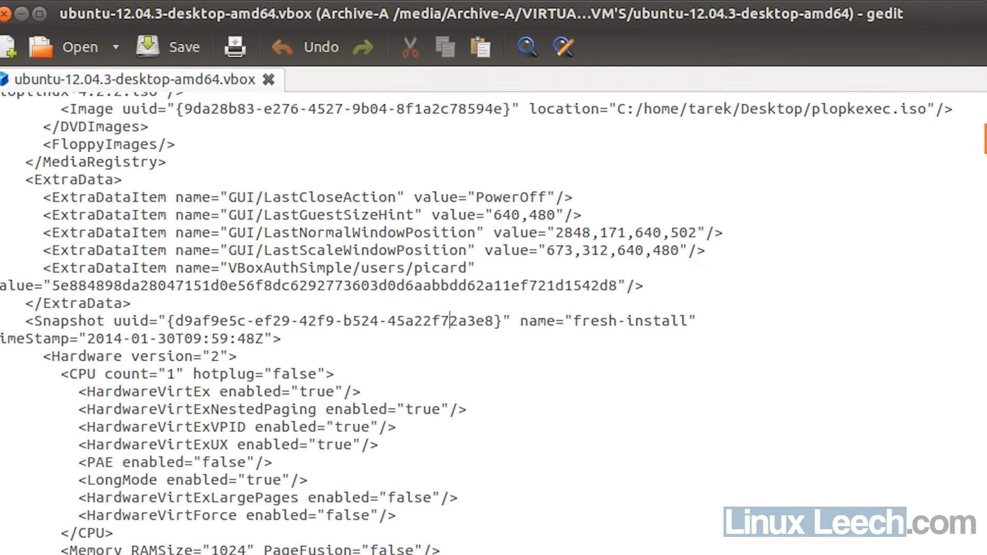
# - Return to the terminal, recall the setextradata command and strip the password hash so it ends with "VBoxAuthSimple/users/picard"
pyautogui.hotkey('alt', 'Tab')
pyautogui.press('Up')
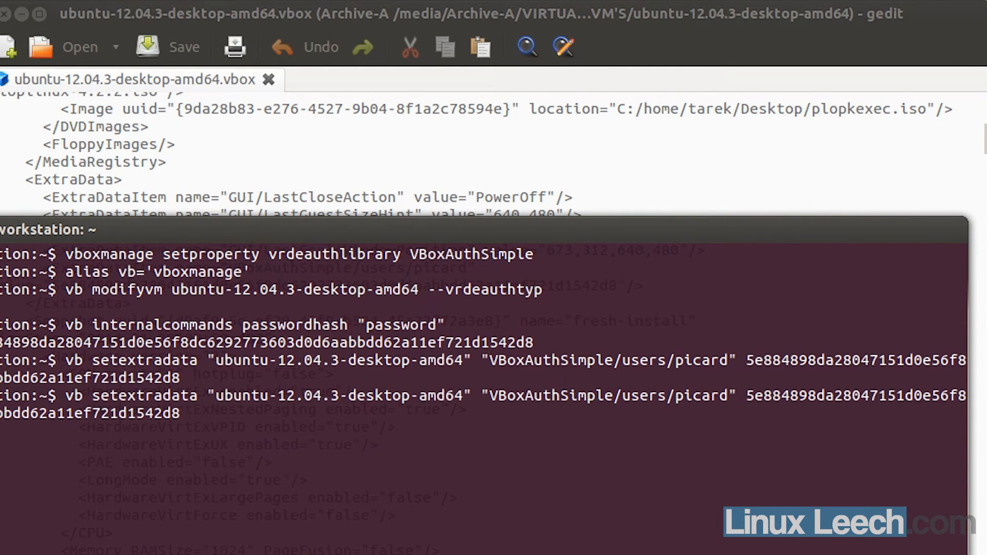
pyautogui.press('BackSpace')
pyautogui.press('BackSpace')
pyautogui.press('BackSpace')
pyautogui.press('BackSpace')
pyautogui.press('BackSpace')
pyautogui.press('BackSpace')
pyautogui.press('BackSpace')
pyautogui.press('BackSpace')
pyautogui.press('BackSpace')
pyautogui.press('BackSpace')
pyautogui.press('BackSpace')
pyautogui.press('BackSpace')
pyautogui.press('BackSpace')
pyautogui.press('BackSpace')
pyautogui.press('BackSpace')
pyautogui.press('BackSpace')
pyautogui.press('BackSpace')
pyautogui.press('BackSpace')
pyautogui.press('BackSpace')
pyautogui.press('BackSpace')
pyautogui.press('BackSpace')
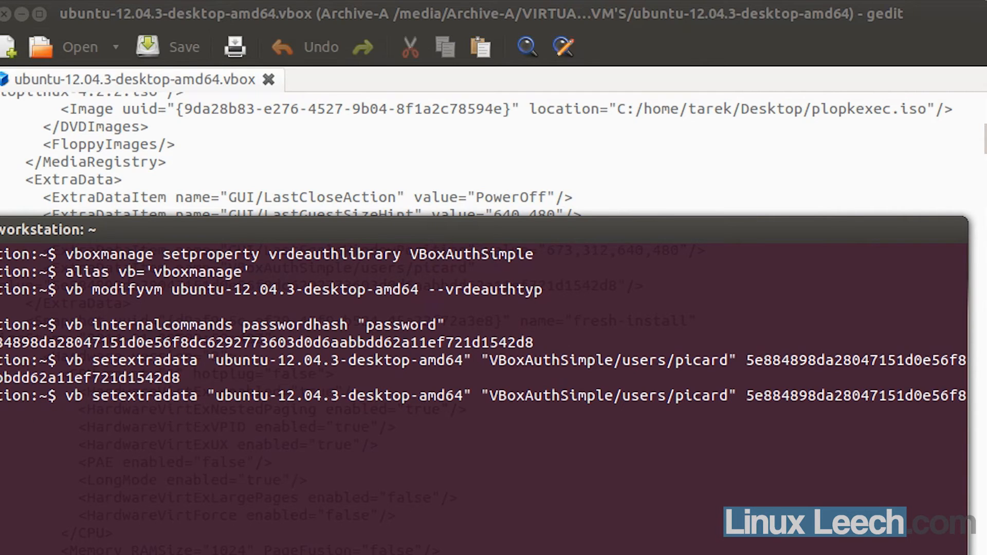
pyautogui.press('BackSpace')
pyautogui.press('BackSpace')
pyautogui.press('BackSpace')
pyautogui.press('BackSpace')
pyautogui.press('BackSpace')
pyautogui.press('BackSpace')
pyautogui.press('BackSpace')
pyautogui.press('BackSpace')
pyautogui.press('BackSpace')
pyautogui.press('BackSpace')
pyautogui.press('BackSpace')
pyautogui.press('BackSpace')
pyautogui.press('BackSpace')
pyautogui.press('BackSpace')
pyautogui.press('BackSpace')
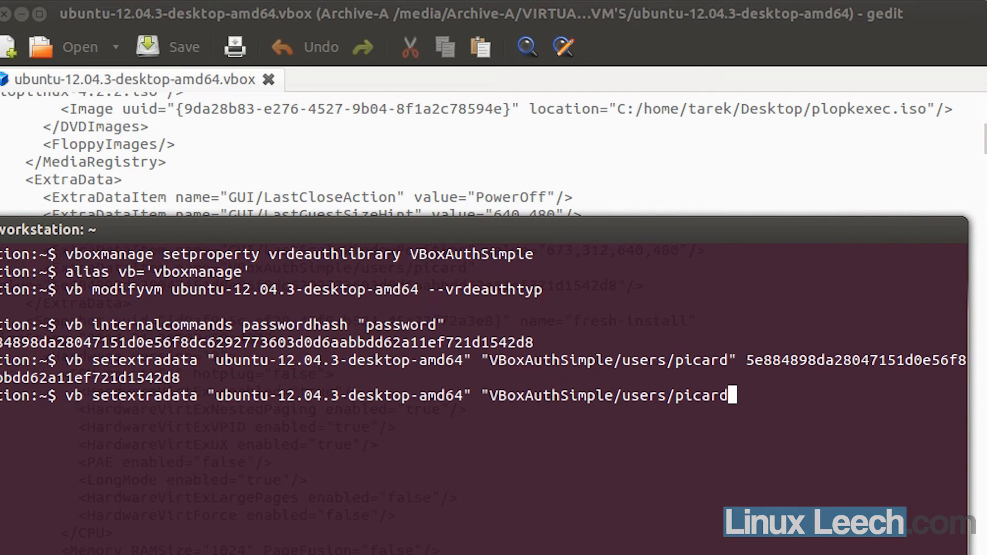
pyautogui.write('"')
# - Run the setextradata command without a value to remove the picard entry, and reload the .vbox file in gedit
pyautogui.press('Return')
pyautogui.click(400, 9)
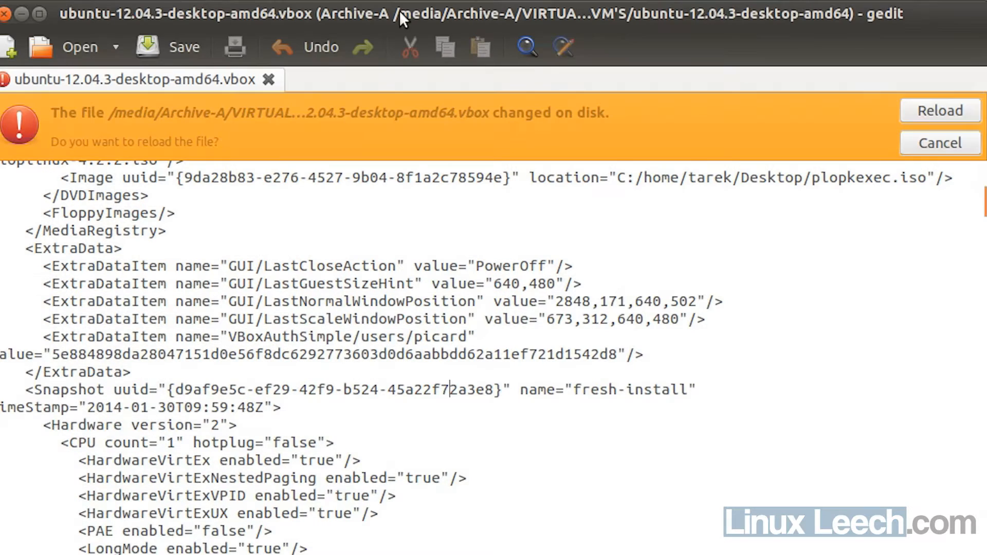
pyautogui.click(925, 110)
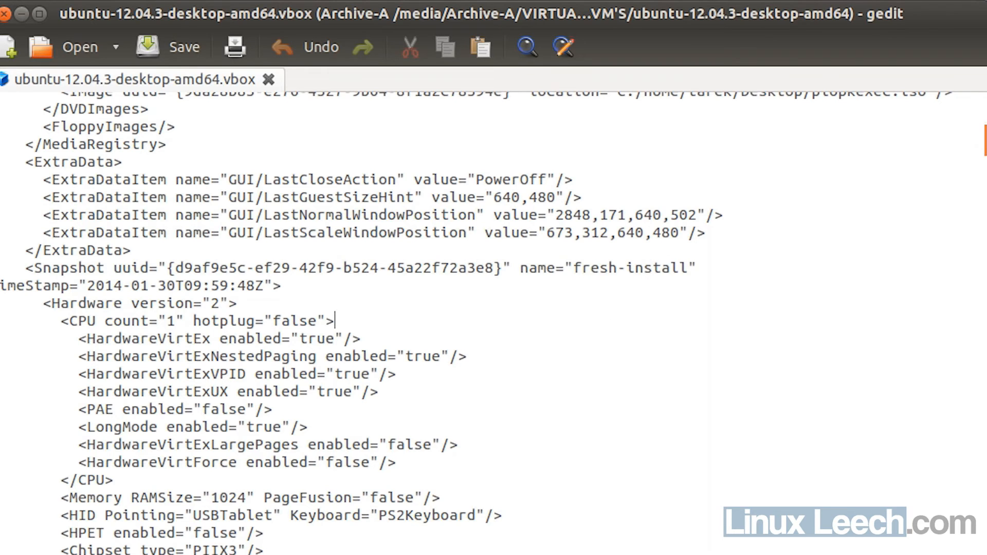
# - Add the picard entry again by running the recalled setextradata command with the password hash pasted, and reload the .vbox file in gedit
pyautogui.hotkey('alt', 'Tab')
pyautogui.press('Up')
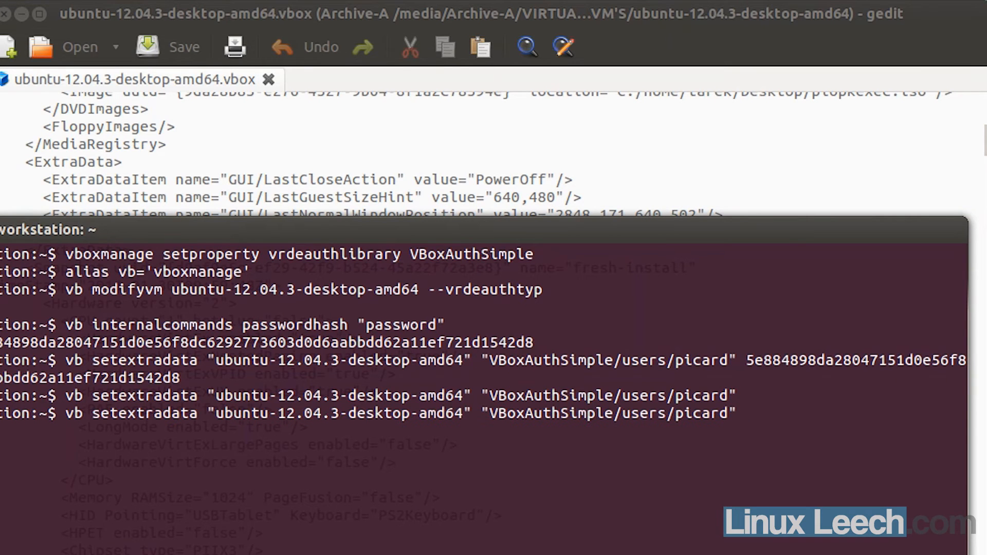
pyautogui.hotkey('ctrl', 'shift', 'v')
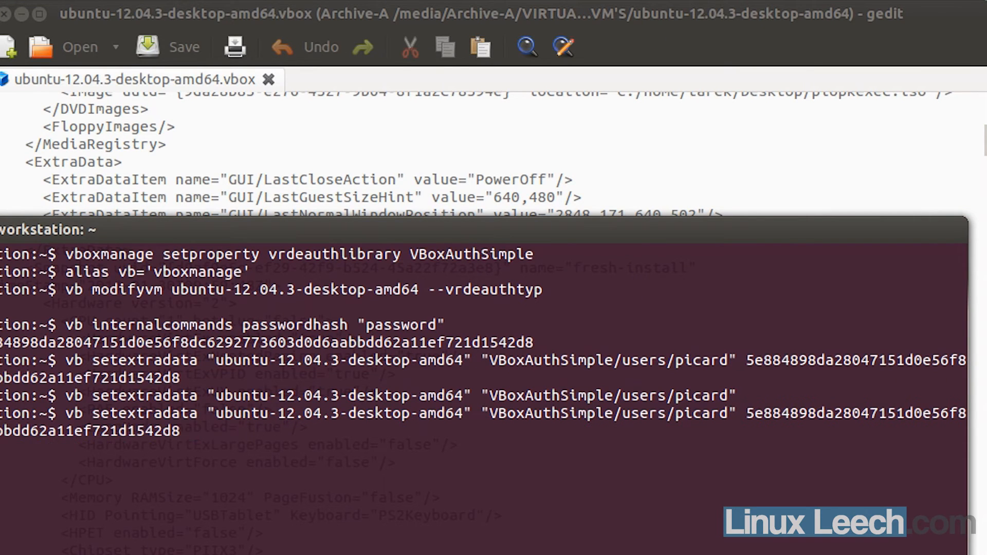
pyautogui.press('Return')
pyautogui.click(223, 6)
pyautogui.click(905, 114)
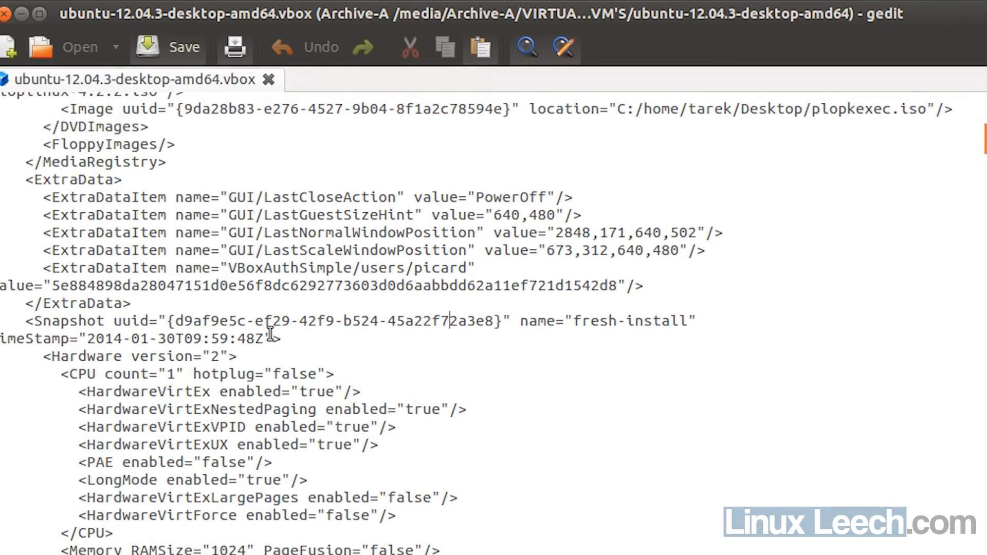
# - Return to the terminal and begin the command vb getextradata on an empty prompt
pyautogui.hotkey('alt', 'Tab')
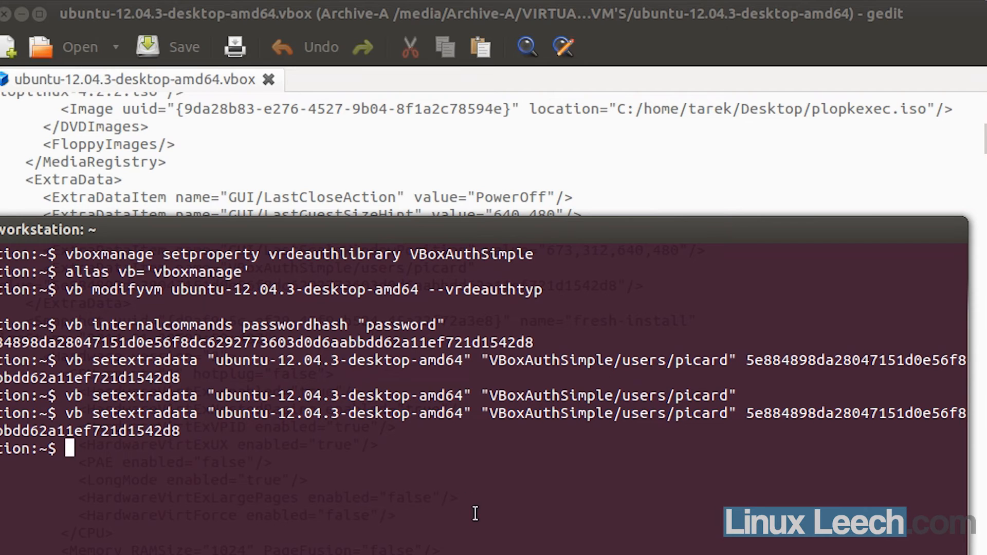
pyautogui.press('Up')
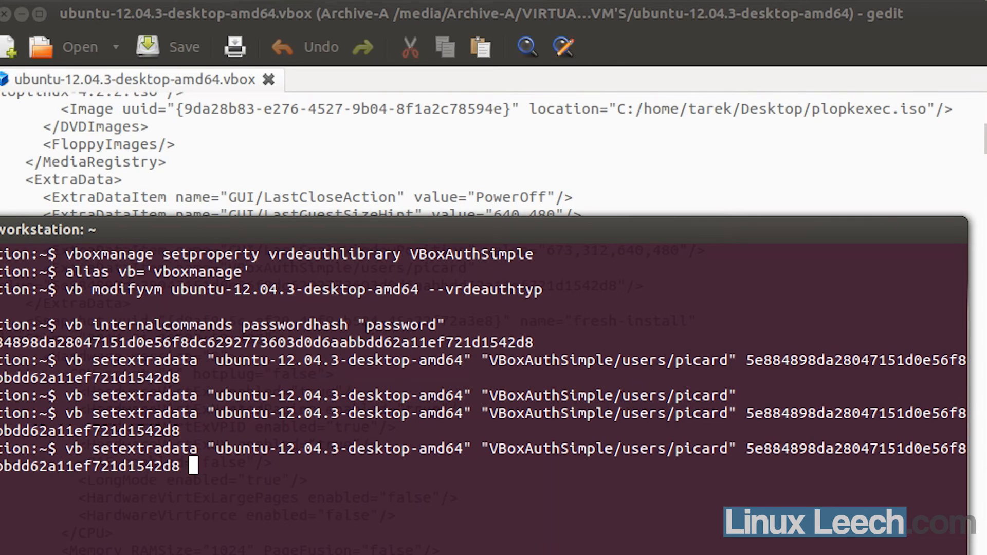
pyautogui.hotkey('ctrl', 'u')
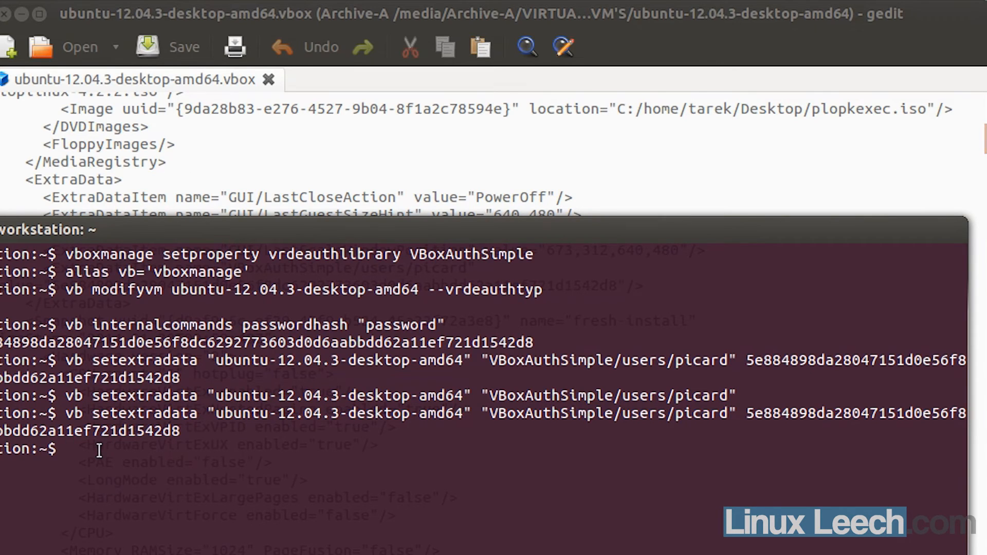
pyautogui.write('vb getextradat')
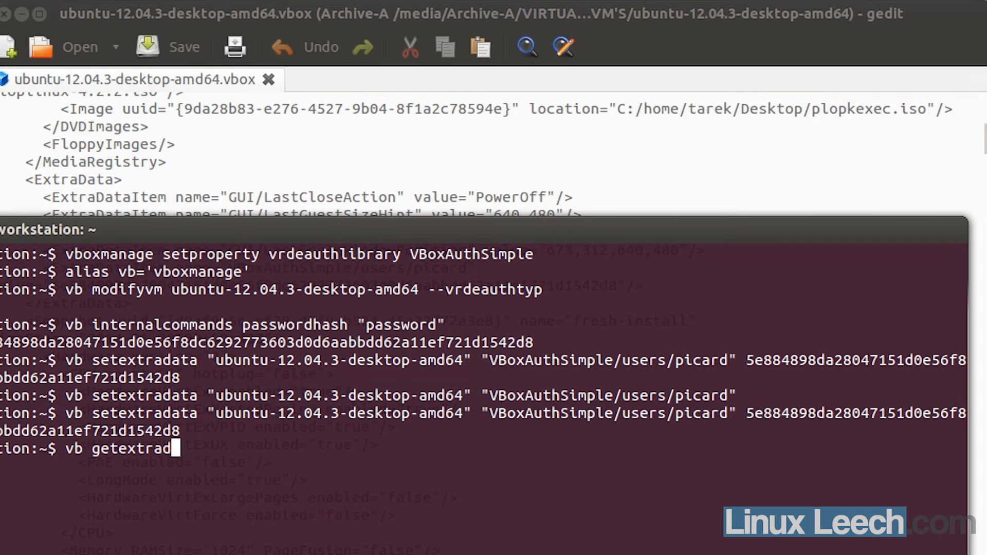
pyautogui.press('BackSpace')
pyautogui.press('BackSpace')
pyautogui.press('BackSpace')
pyautogui.write('data')
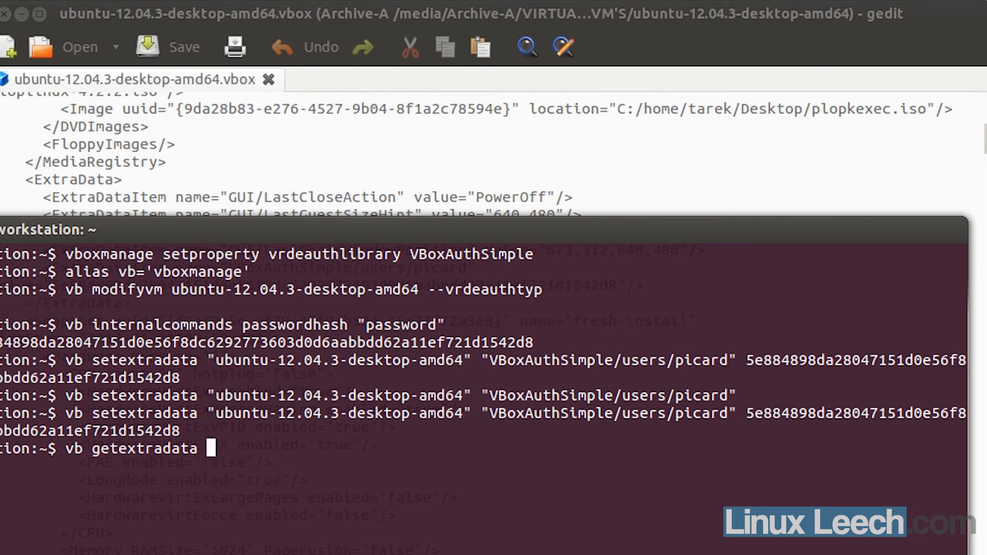
# - Copy the virtual machine name ubuntu-12.04.3-desktop-amd64 from the previous command and paste it after getextradata
pyautogui.moveTo(463, 413); pyautogui.dragTo(219, 414)
pyautogui.rightClick(220, 413)
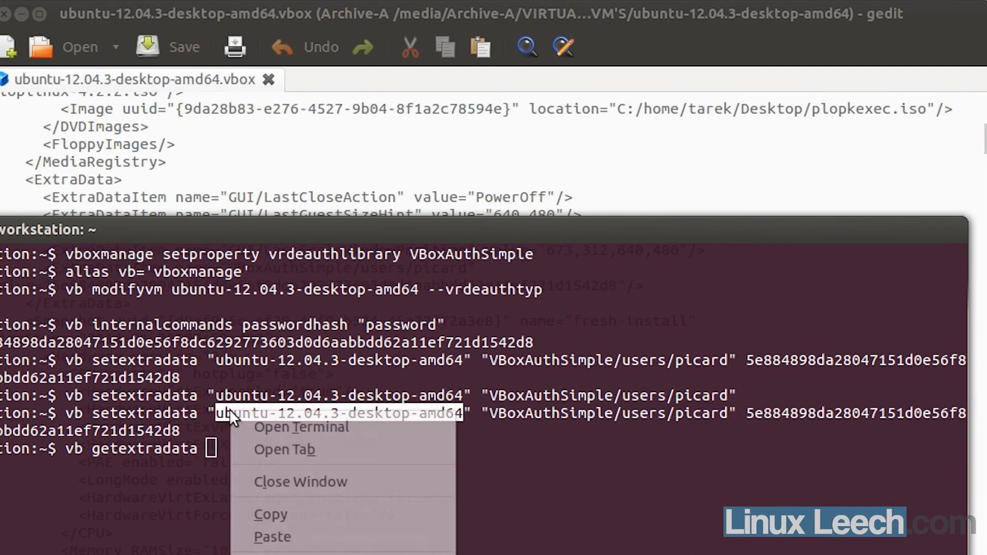
pyautogui.click(302, 513)
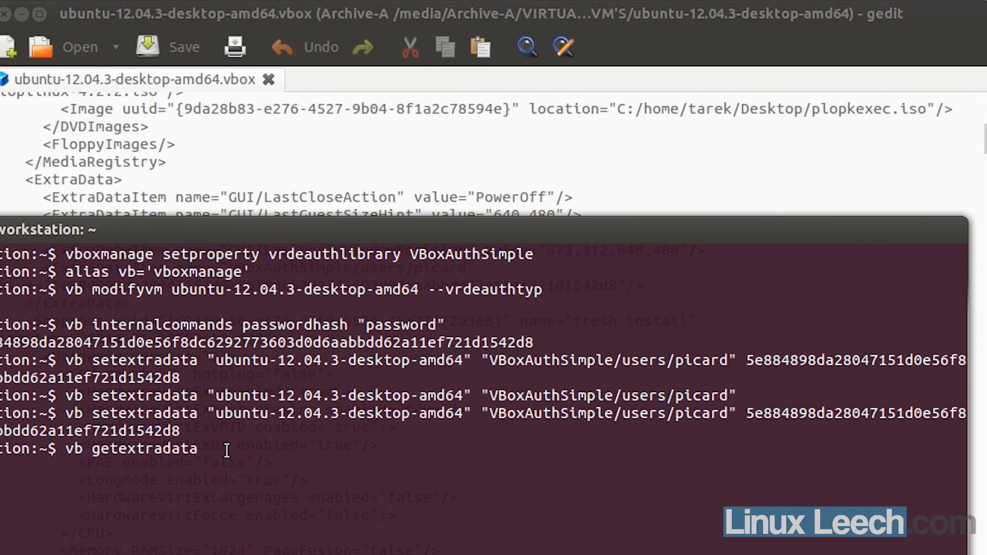
pyautogui.hotkey('ctrl', 'shift', 'v')
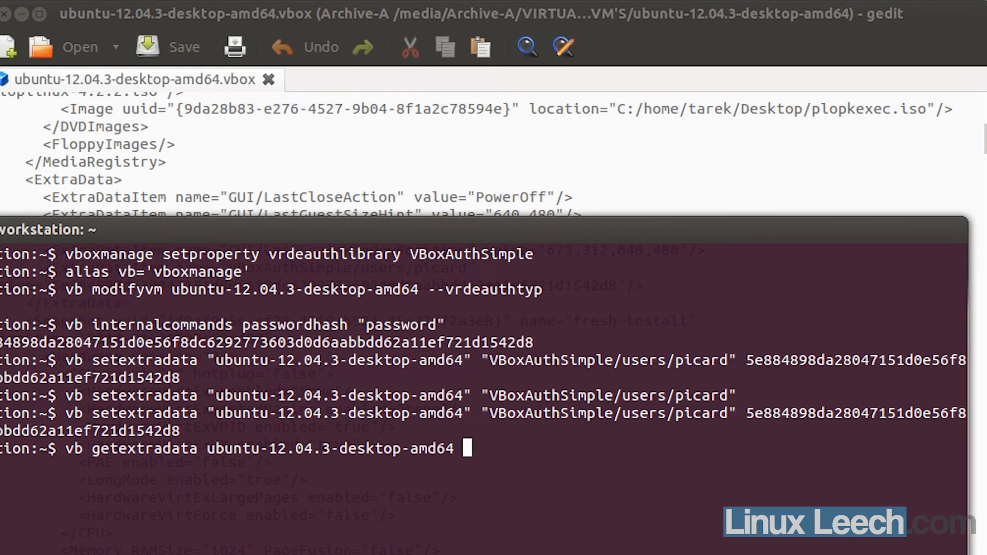
# - Complete the getextradata command with enumerate | grep VB and run it to list the matching extra data
pyautogui.write('enumerate ')
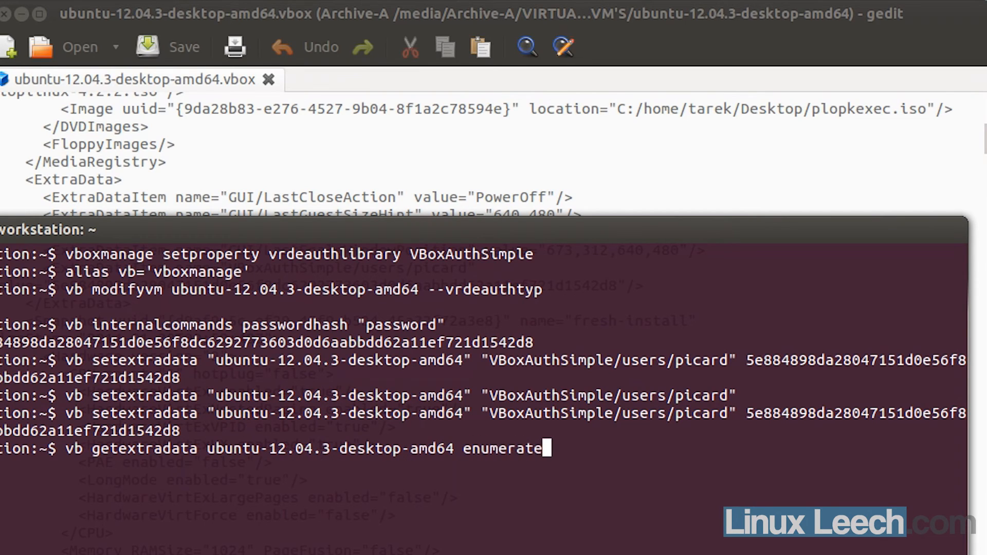
pyautogui.write('| grep ')
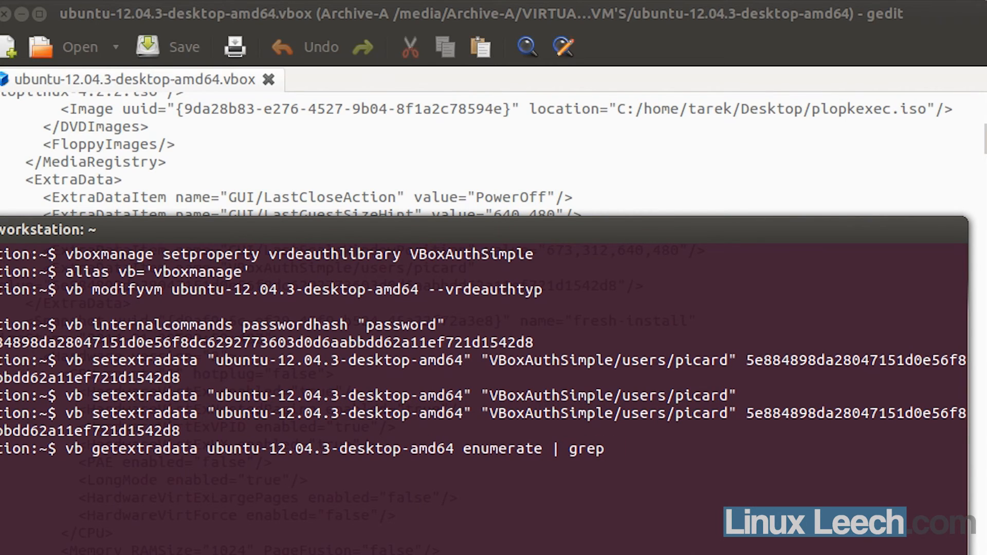
pyautogui.write('VB')
pyautogui.press('Return')
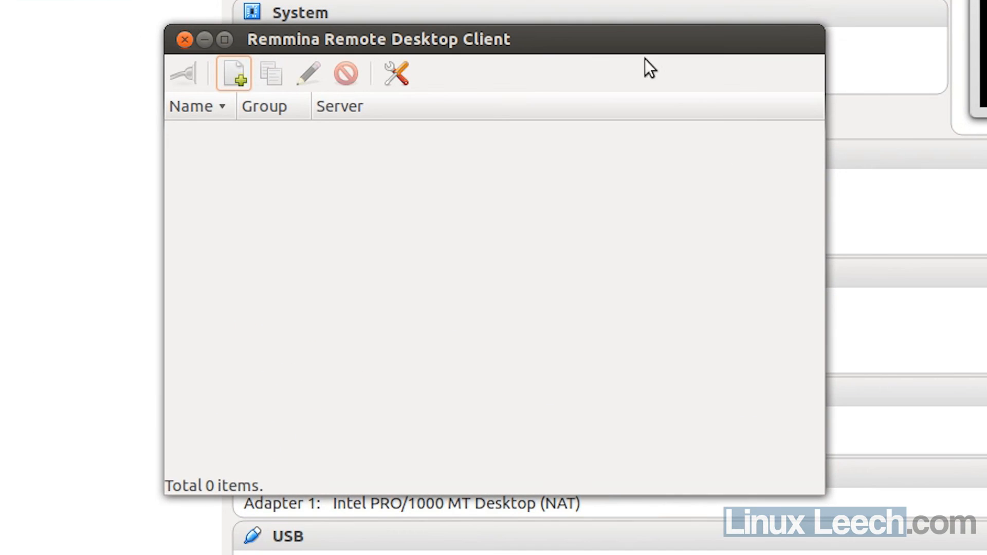
# - Create a new RDP connection in Remmina with the server set to 192.168.1.84:3389
pyautogui.click(234, 73)
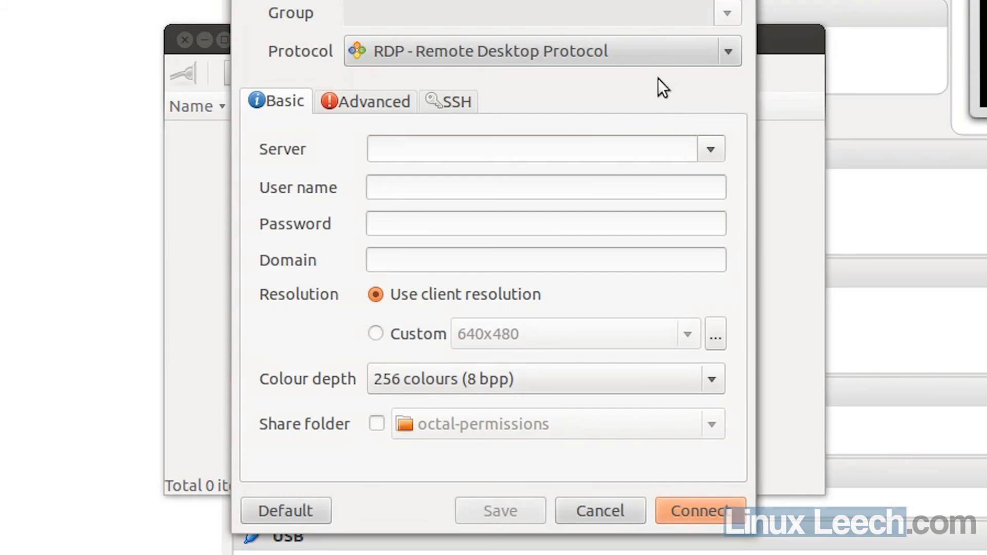
pyautogui.click(476, 217)
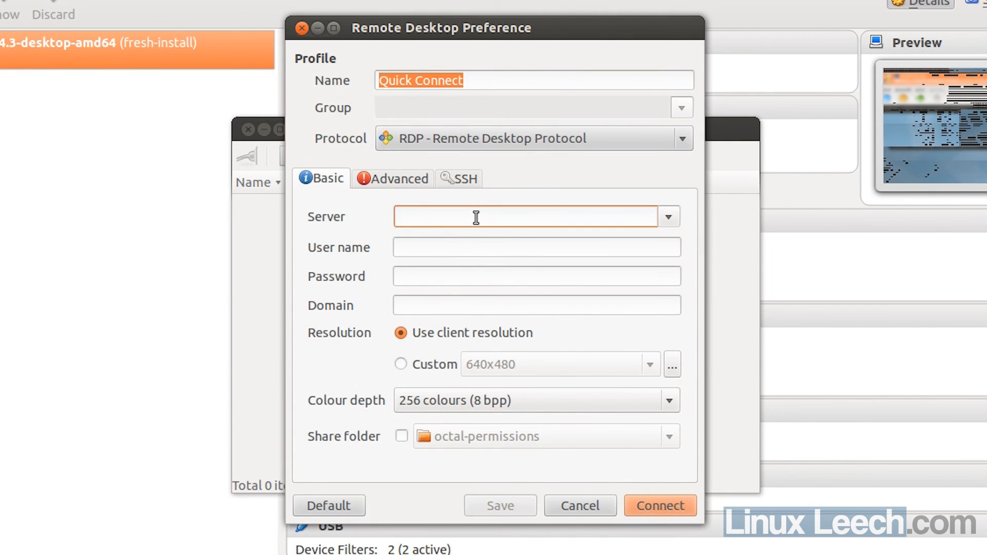
pyautogui.click(668, 216)
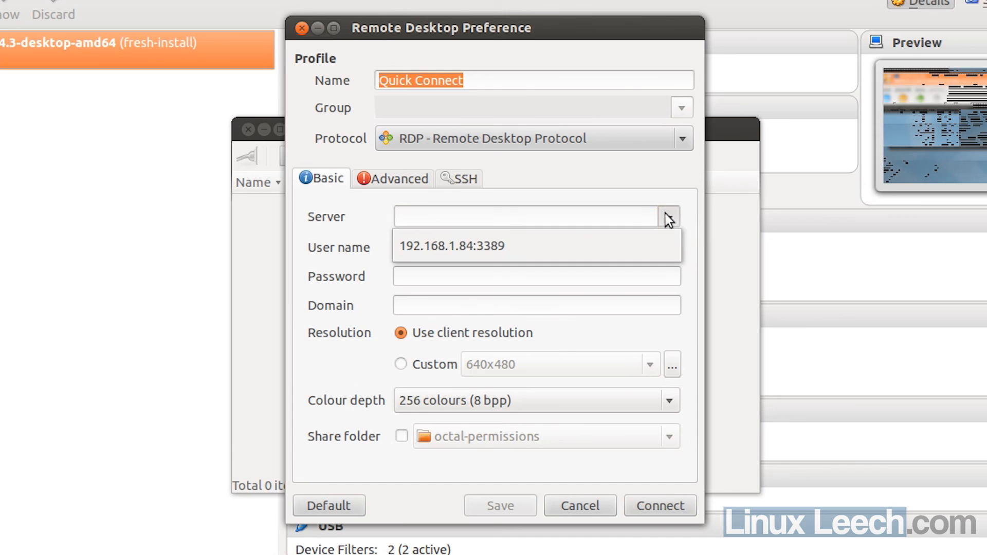
pyautogui.click(564, 246)
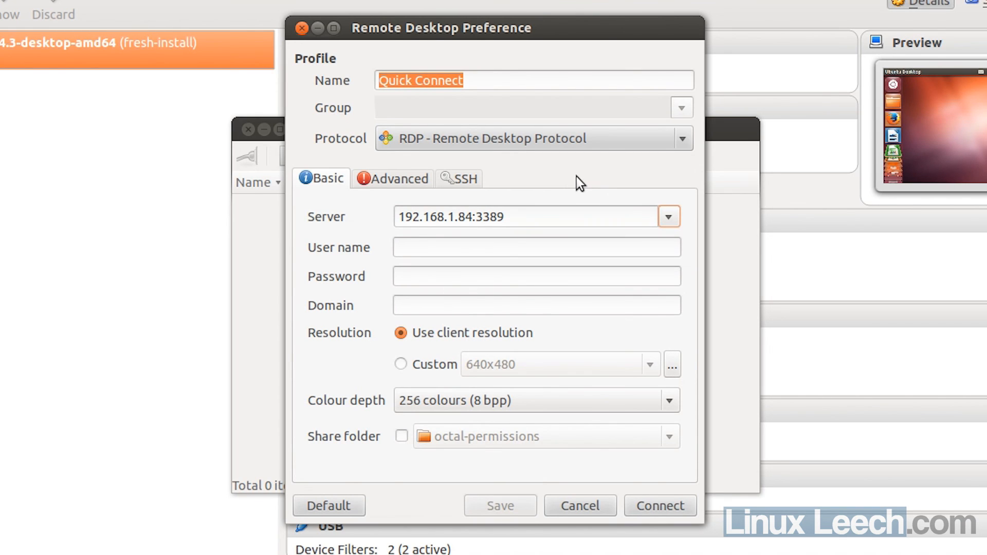
# - Try to connect to the RDP server with the user name and password left blank, and dismiss the resulting dialog
pyautogui.click(459, 246)
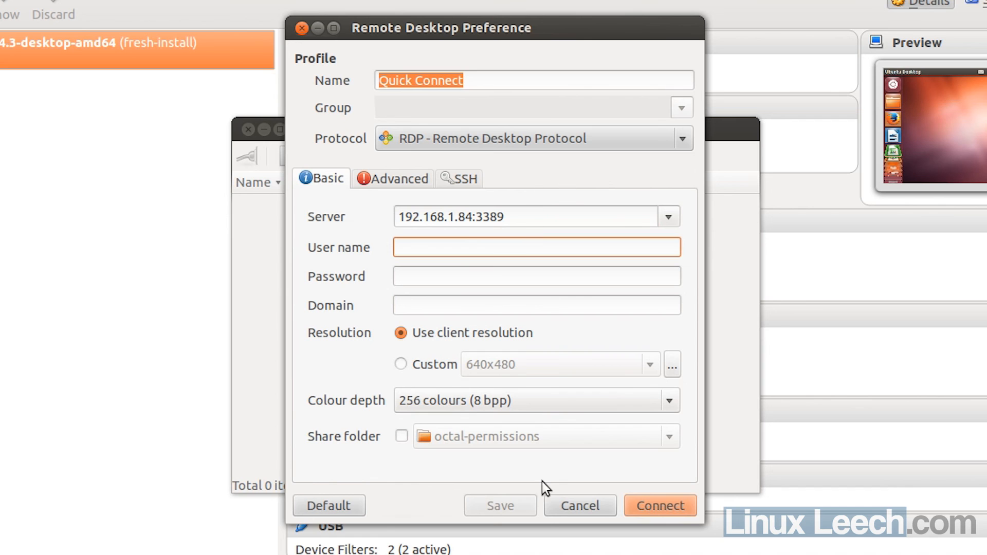
pyautogui.click(662, 506)
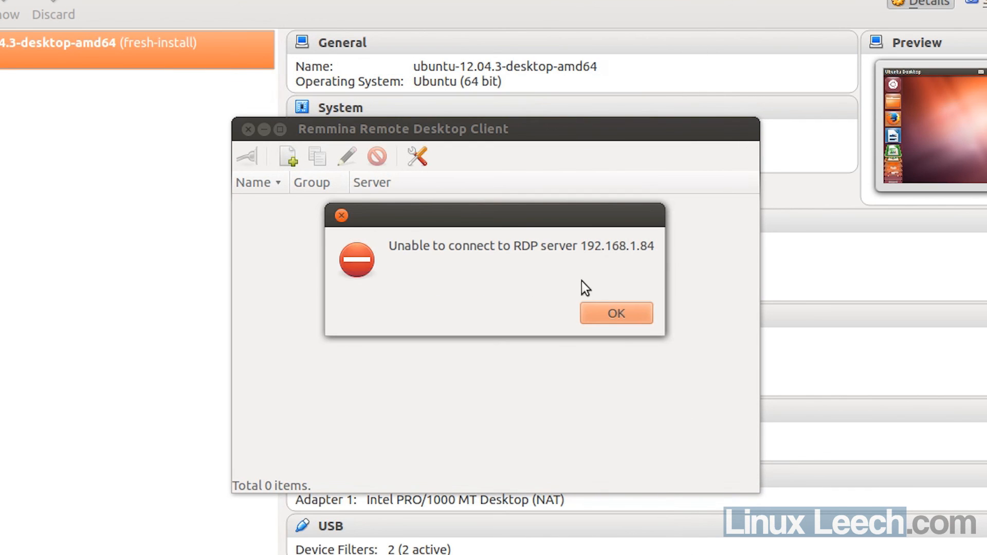
pyautogui.click(611, 314)
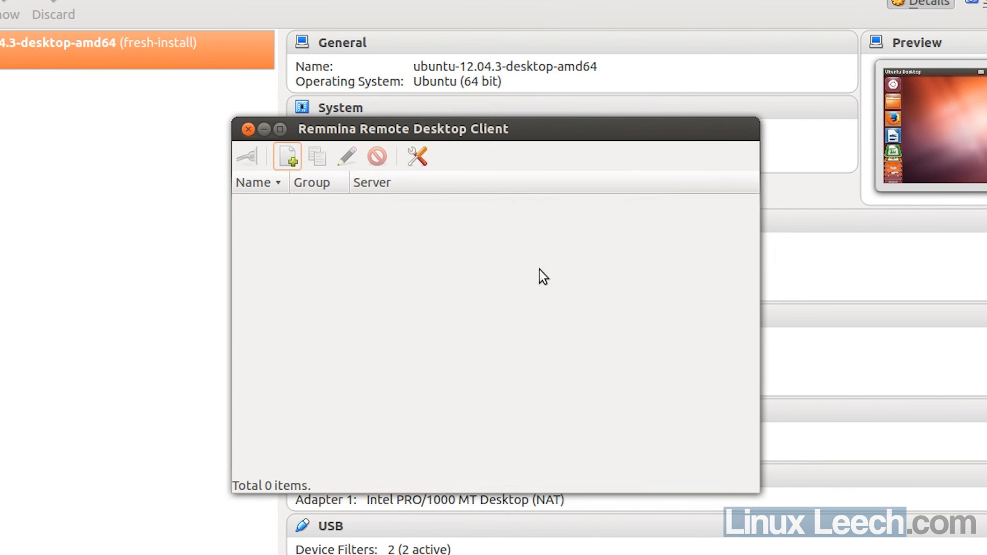
# - Create a new RDP connection to server 192.168.1.84:3389 with the user name picard and the account password
pyautogui.click(294, 162)
pyautogui.click(667, 215)
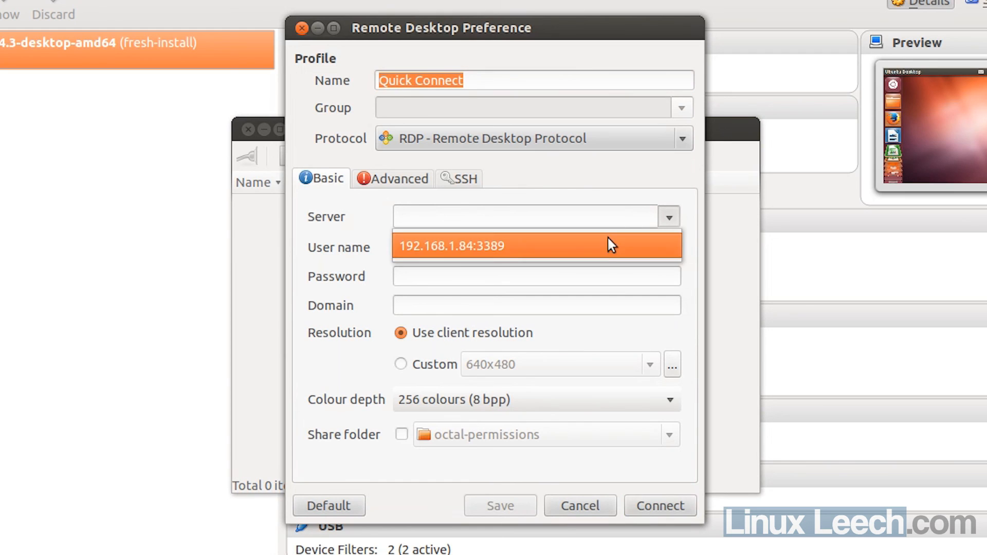
pyautogui.click(608, 236)
pyautogui.click(514, 241)
pyautogui.write('picard')
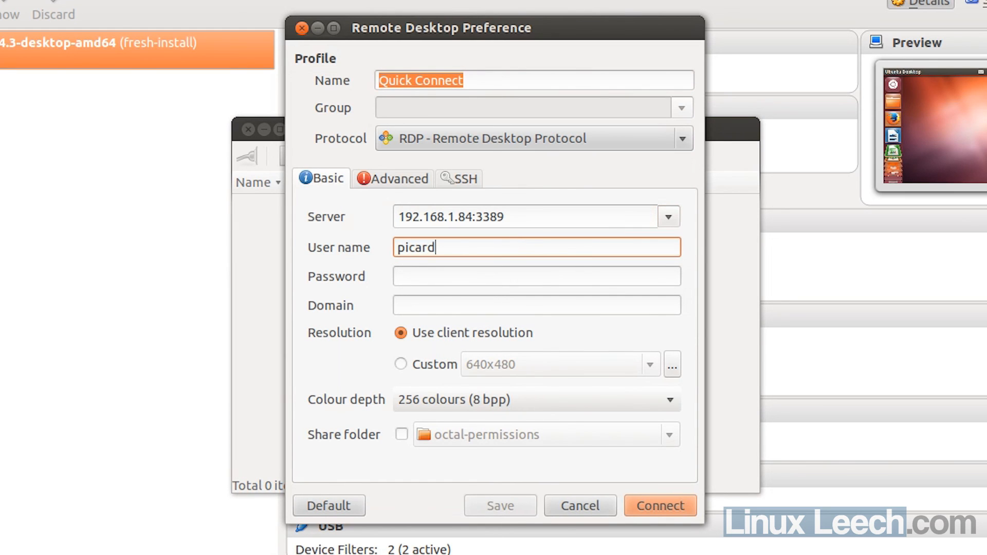
pyautogui.press('Tab')
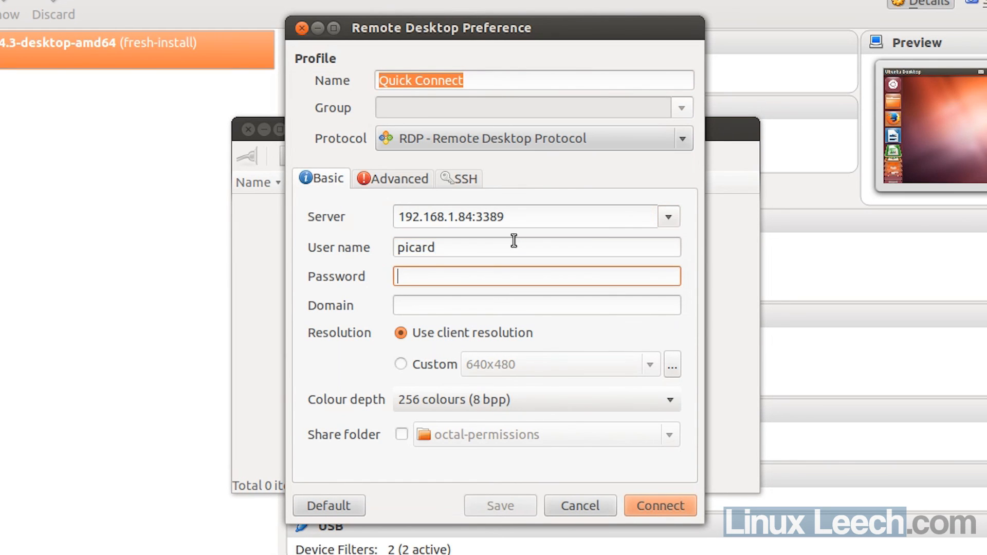
pyautogui.write('********')
# - Set the connection's colour depth to True colour (24 bpp) and connect to the remote desktop
pyautogui.click(668, 398)
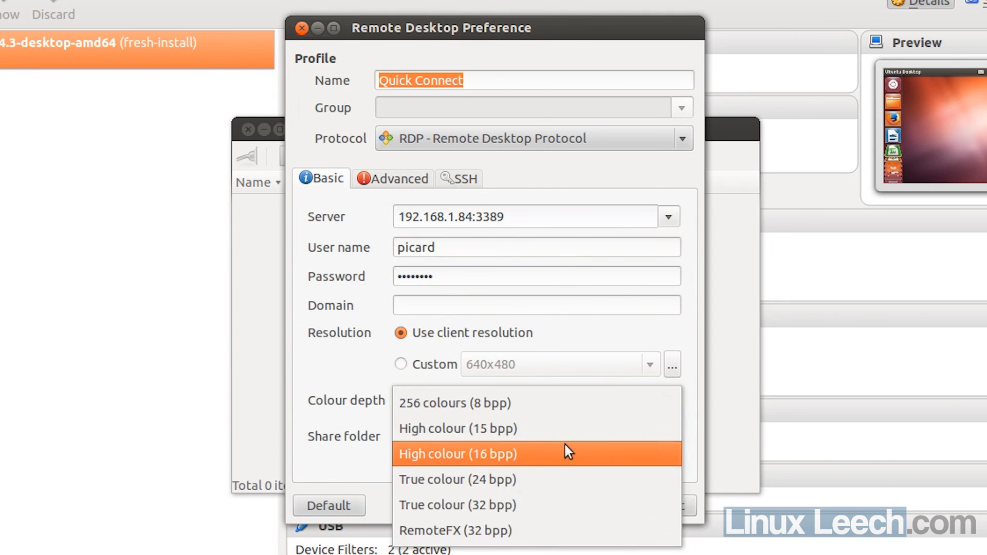
pyautogui.click(544, 476)
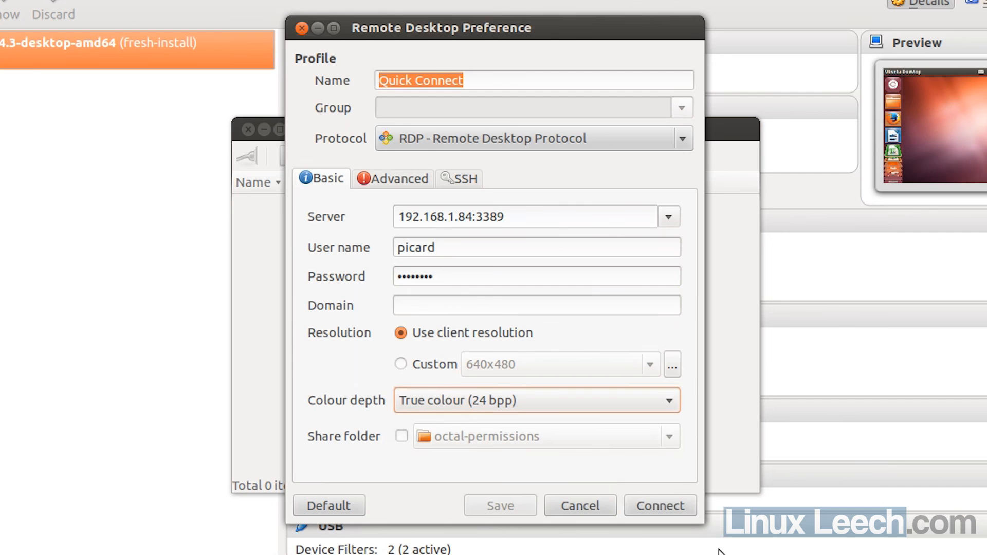
pyautogui.click(668, 509)
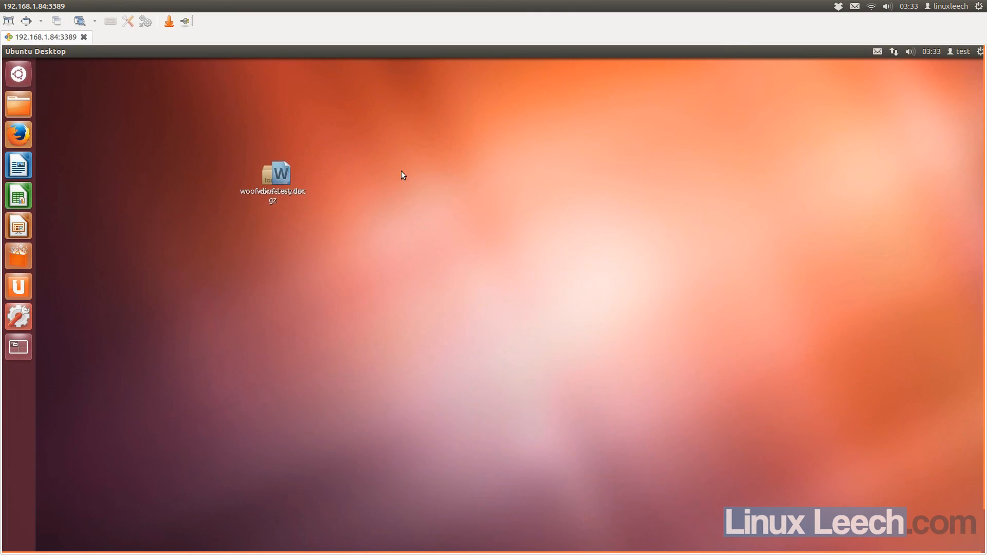
# - Move the overlapping woof-test.doc and woof-directory.tar.gz icons apart on the remote desktop so they sit side by side
pyautogui.click(262, 168)
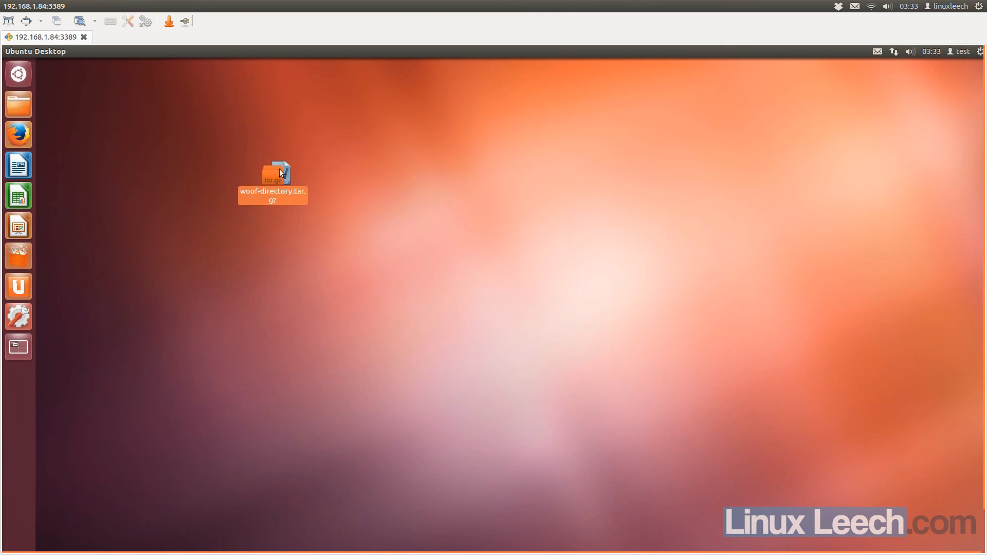
pyautogui.moveTo(273, 183); pyautogui.dragTo(466, 150)
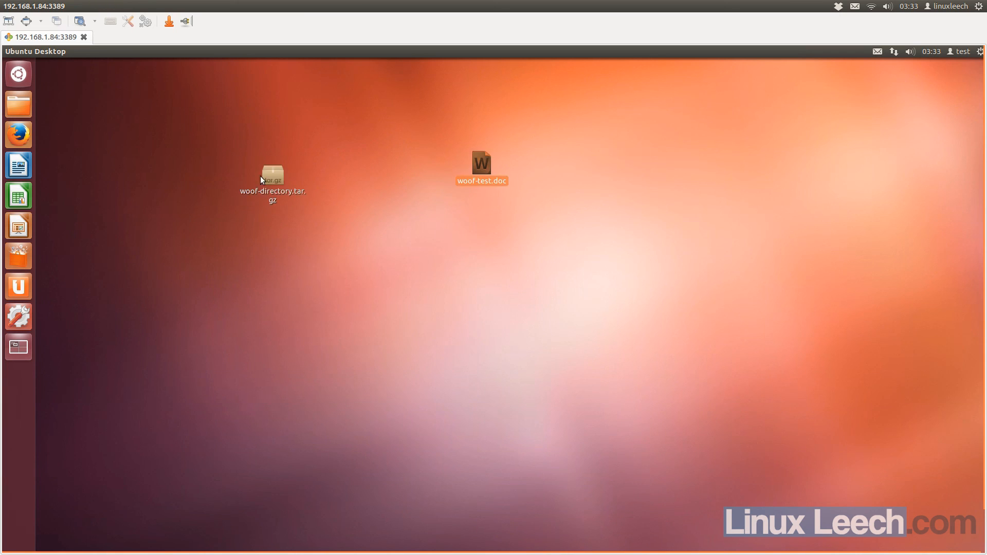
pyautogui.moveTo(268, 187); pyautogui.dragTo(618, 121)
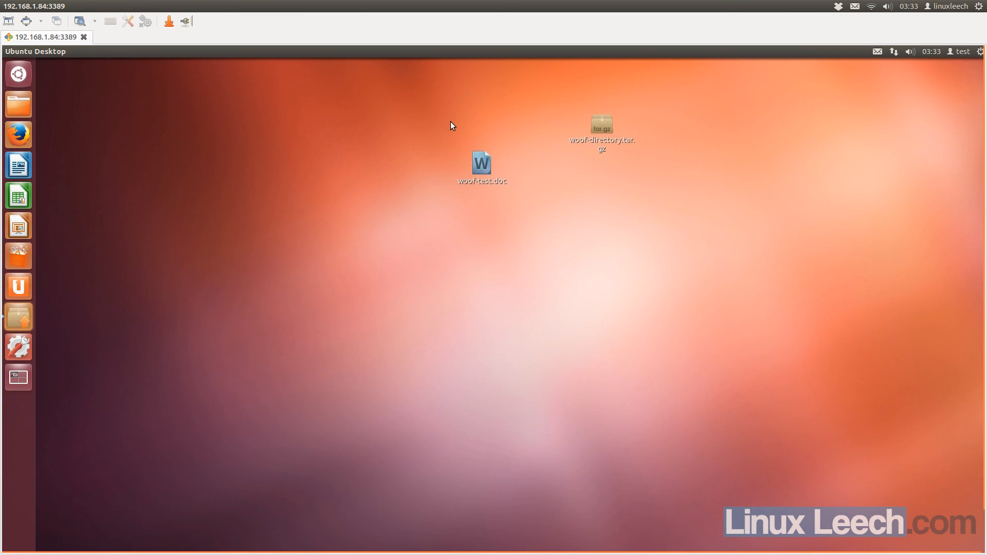
pyautogui.moveTo(485, 164); pyautogui.dragTo(495, 123)
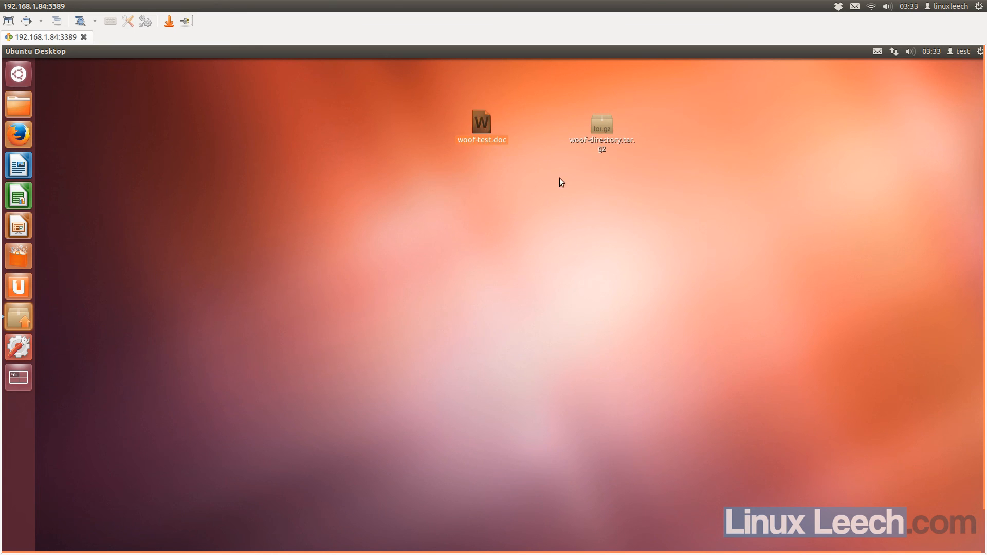